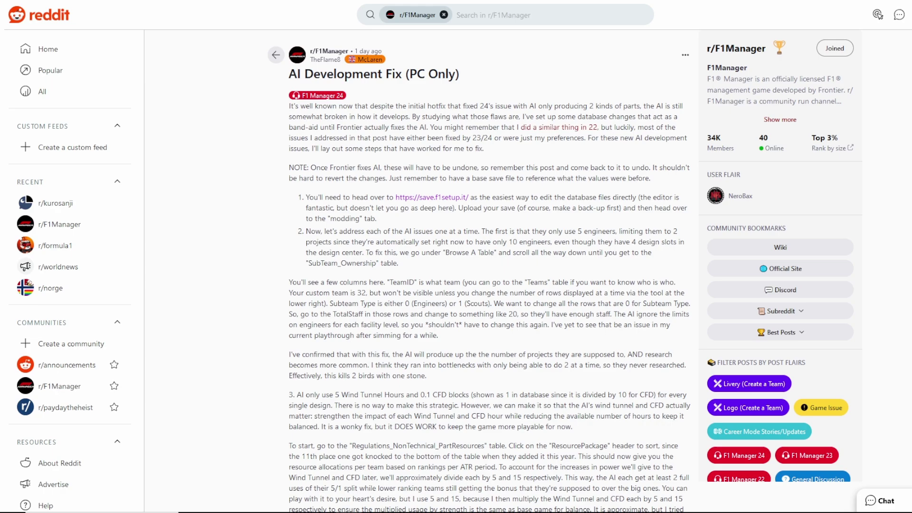
- Scroll through the r/F1Manager 'AI Development Fix' post to read its instructions
{"action": "scroll", "coordinate": [489, 271], "scroll_direction": "down", "scroll_amount": 2}
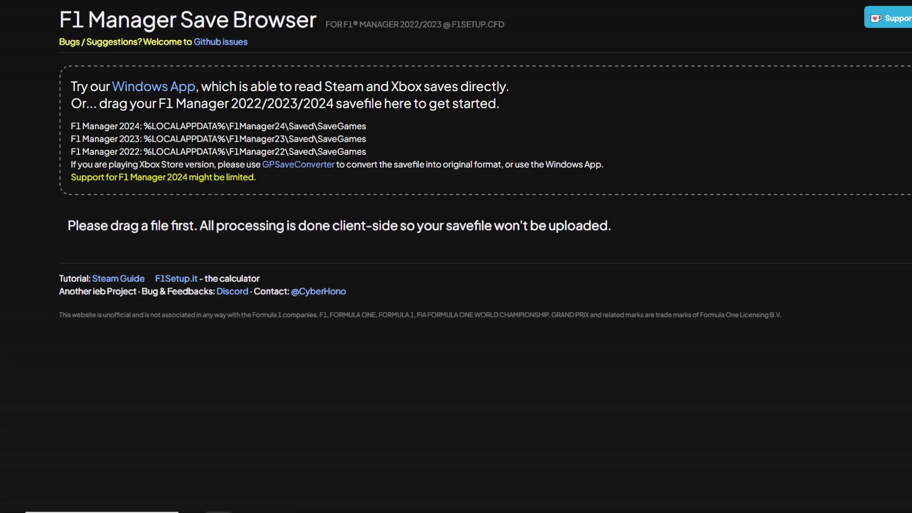
- Load the save47.sav savefile and open the MODDING database tools
{"action": "left_click_drag", "start_coordinate": [832, 285], "coordinate": [530, 161]}
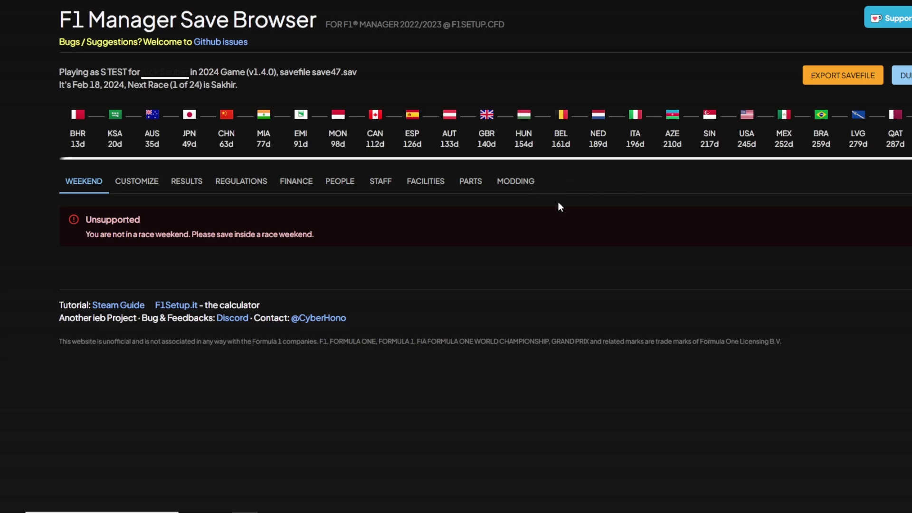
{"action": "left_click", "coordinate": [141, 180]}
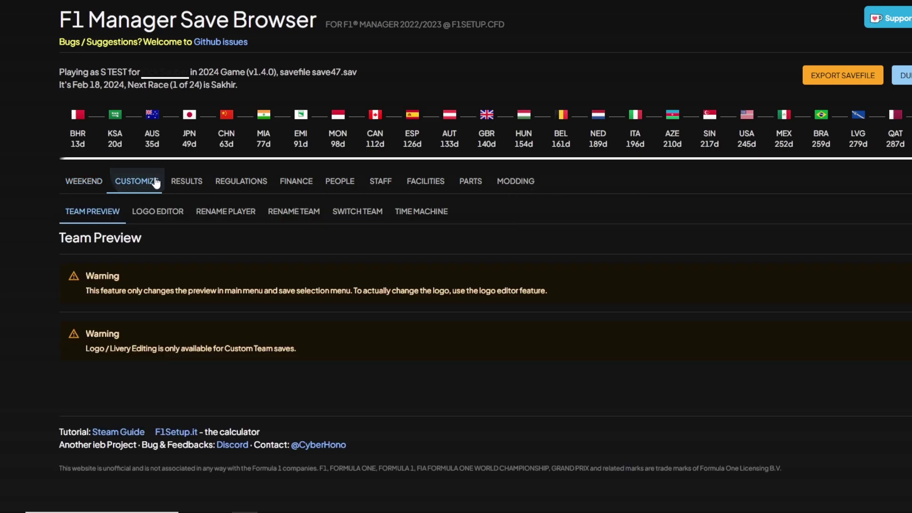
{"action": "left_click", "coordinate": [430, 211]}
{"action": "left_click", "coordinate": [515, 181]}
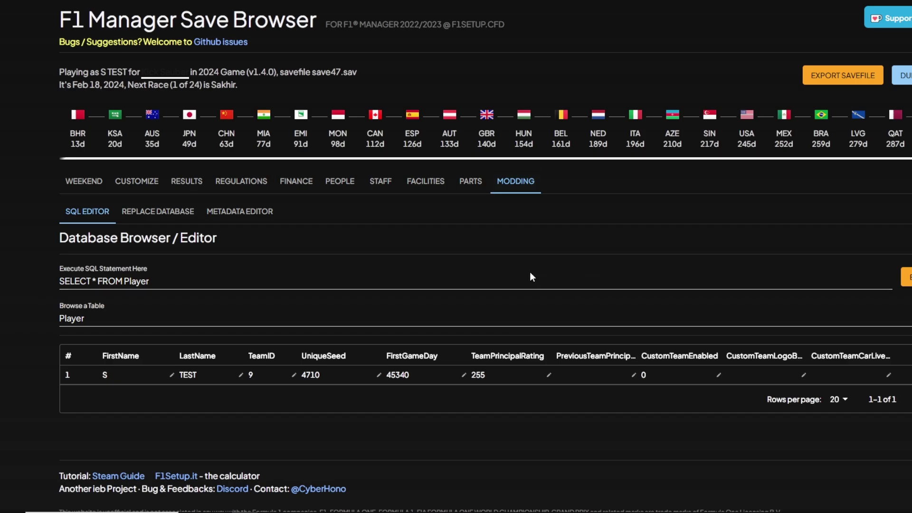
- Pick Parts_EngineerData from the Browse a Table list
{"action": "left_click", "coordinate": [176, 320]}
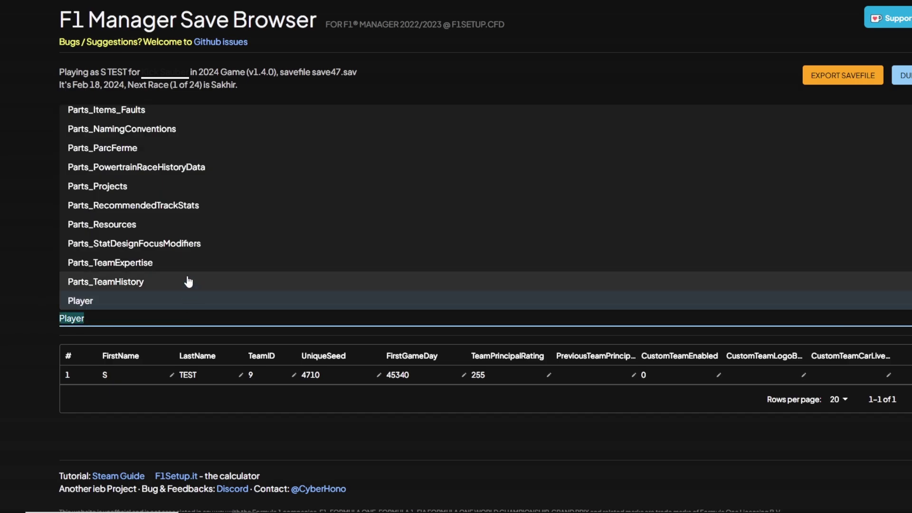
{"action": "scroll", "coordinate": [185, 283], "scroll_direction": "up", "scroll_amount": 7}
{"action": "scroll", "coordinate": [189, 279], "scroll_direction": "up", "scroll_amount": 2}
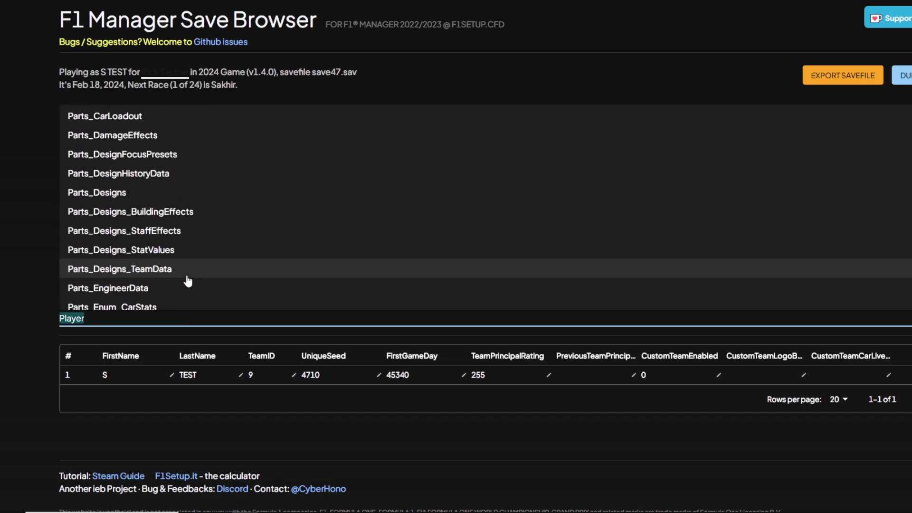
{"action": "left_click", "coordinate": [186, 287]}
{"action": "scroll", "coordinate": [214, 284], "scroll_direction": "down", "scroll_amount": 2}
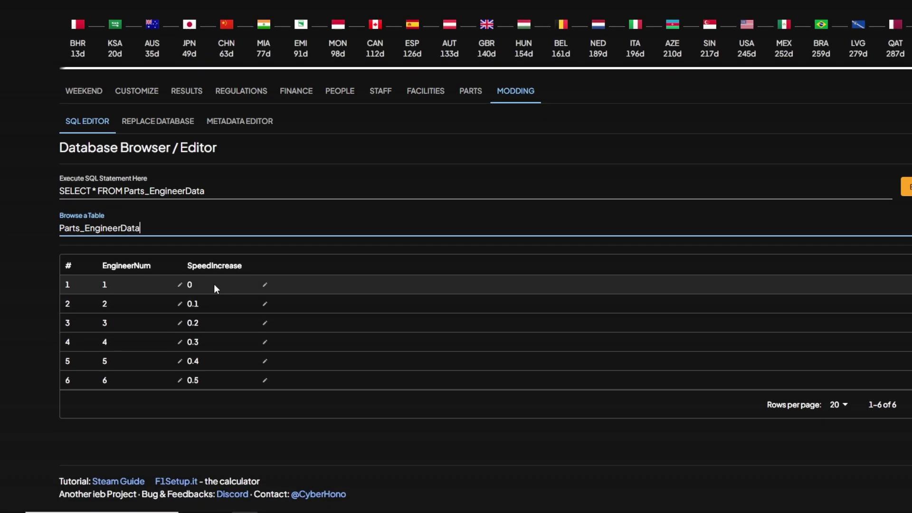
{"action": "scroll", "coordinate": [213, 285], "scroll_direction": "up", "scroll_amount": 2}
{"action": "left_click", "coordinate": [171, 315]}
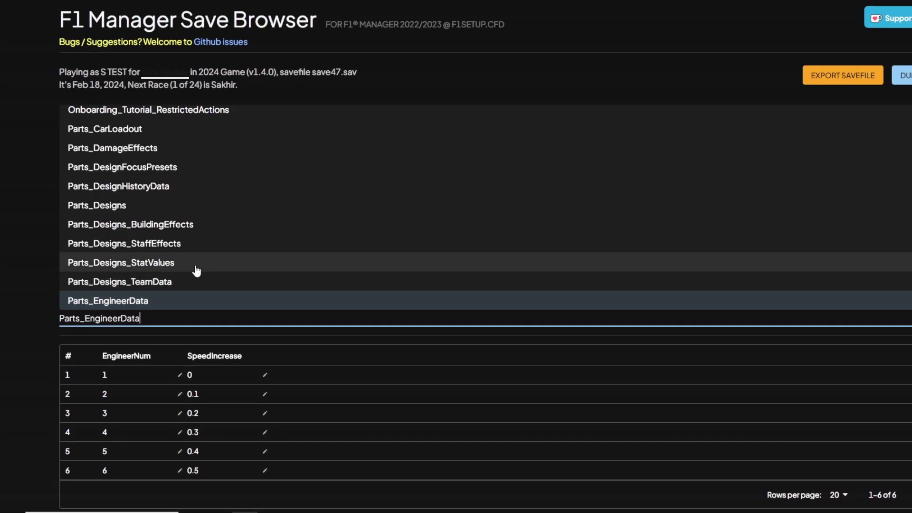
{"action": "scroll", "coordinate": [195, 266], "scroll_direction": "up", "scroll_amount": 3}
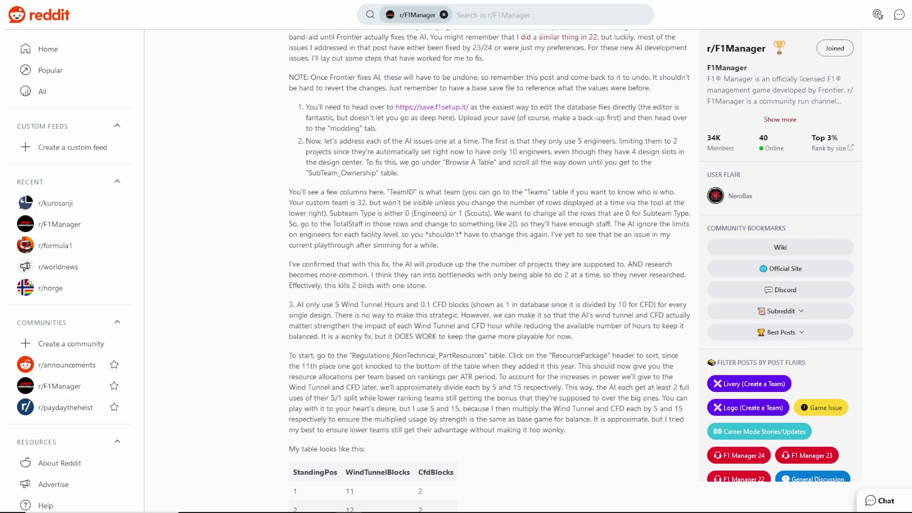
- Scroll the Reddit post to the 'My table looks like this' StandingPos wind tunnel/CFD table
{"action": "scroll", "coordinate": [489, 271], "scroll_direction": "down", "scroll_amount": 4}
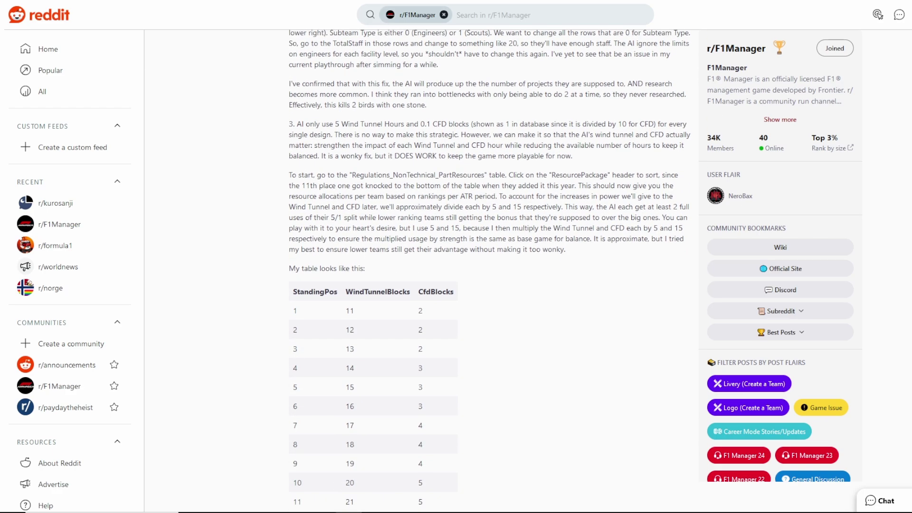
{"action": "scroll", "coordinate": [490, 271], "scroll_direction": "down", "scroll_amount": 7}
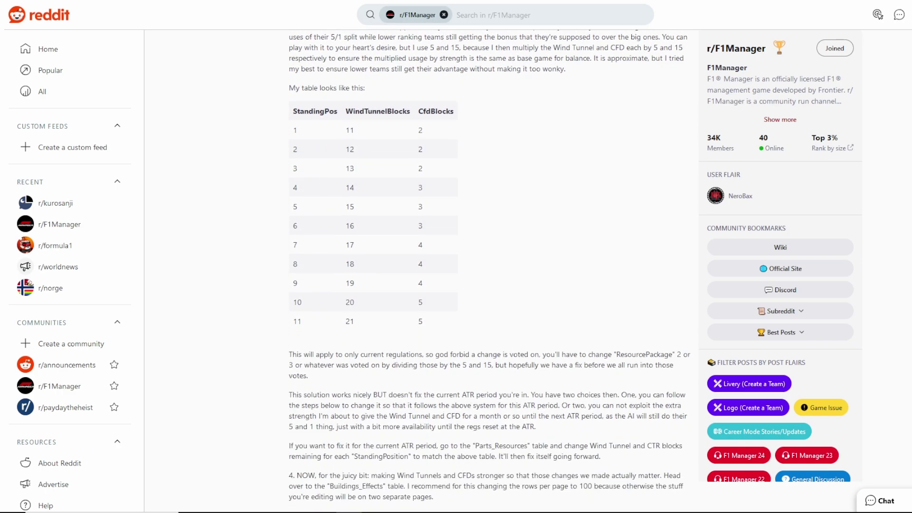
{"action": "scroll", "coordinate": [489, 270], "scroll_direction": "up", "scroll_amount": 3}
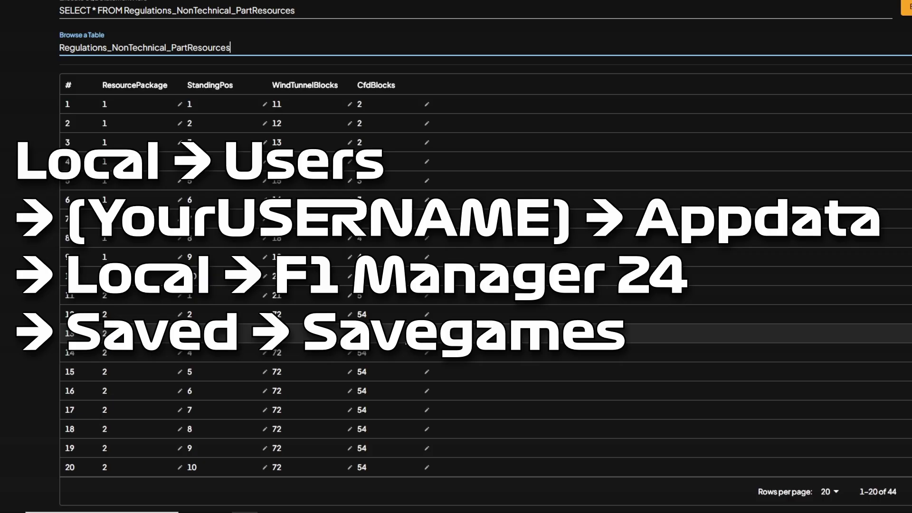
- Search the table list, loading Save_CarAI_Practice and then Save_WeatherHistory
{"action": "scroll", "coordinate": [456, 285], "scroll_direction": "up", "scroll_amount": 4}
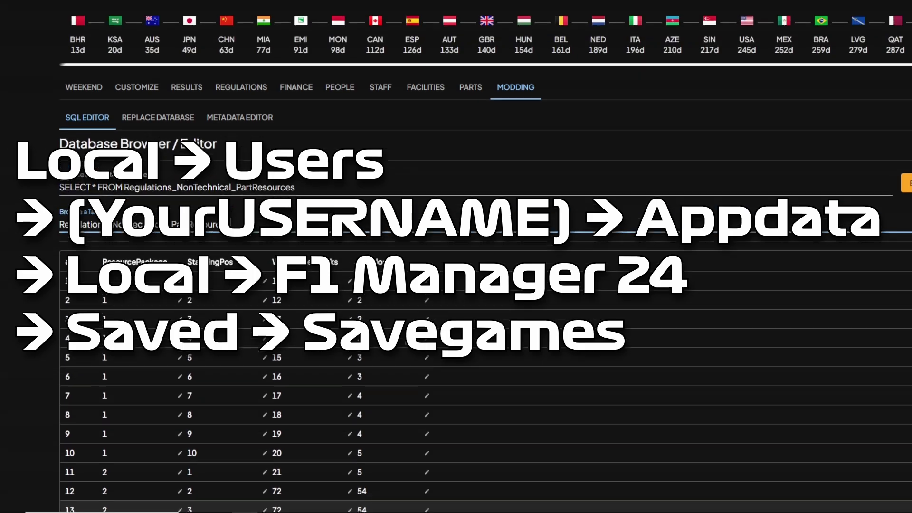
{"action": "left_click", "coordinate": [142, 228]}
{"action": "scroll", "coordinate": [254, 335], "scroll_direction": "down", "scroll_amount": 5}
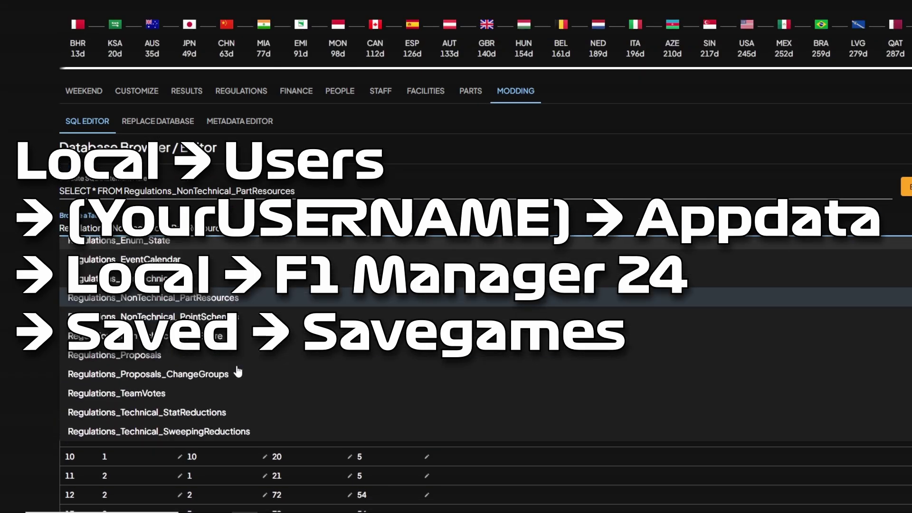
{"action": "scroll", "coordinate": [238, 367], "scroll_direction": "down", "scroll_amount": 5}
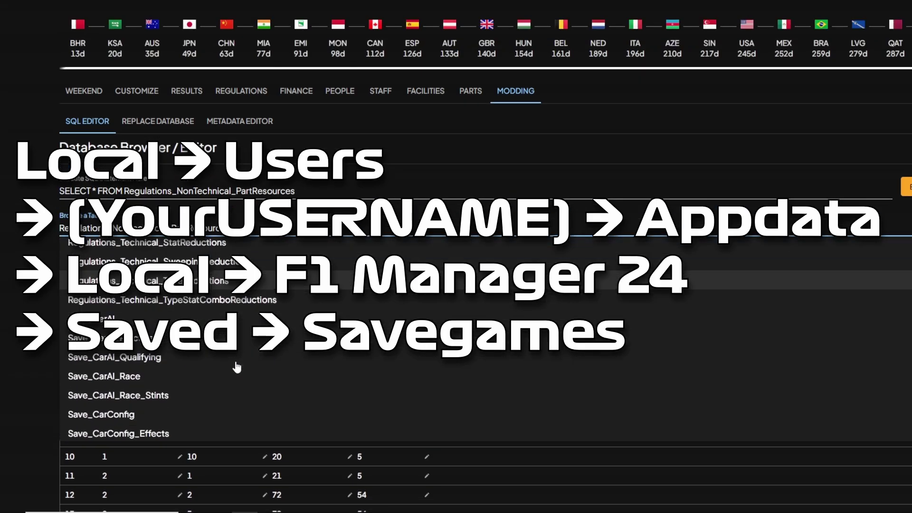
{"action": "scroll", "coordinate": [239, 366], "scroll_direction": "up", "scroll_amount": 5}
{"action": "left_click", "coordinate": [205, 302]}
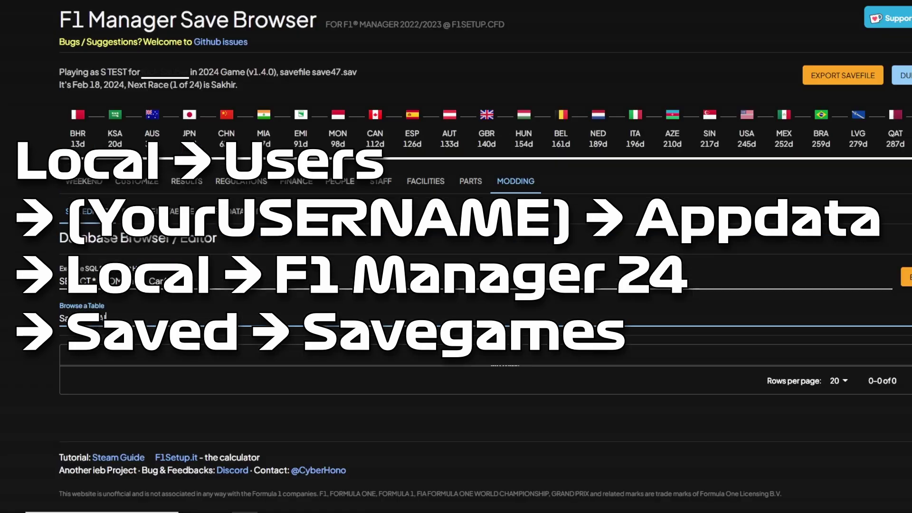
{"action": "left_click", "coordinate": [226, 297]}
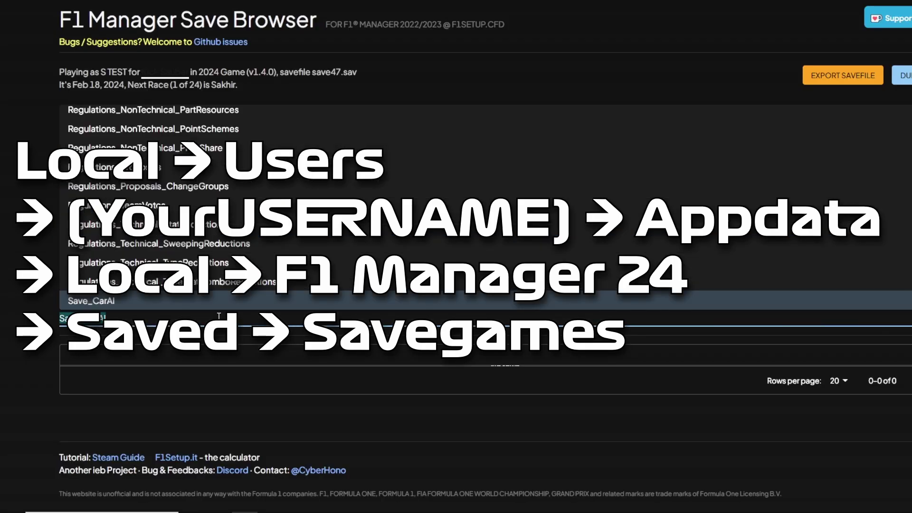
{"action": "scroll", "coordinate": [223, 285], "scroll_direction": "down", "scroll_amount": 5}
{"action": "scroll", "coordinate": [217, 236], "scroll_direction": "down", "scroll_amount": 1}
{"action": "scroll", "coordinate": [218, 235], "scroll_direction": "down", "scroll_amount": 8}
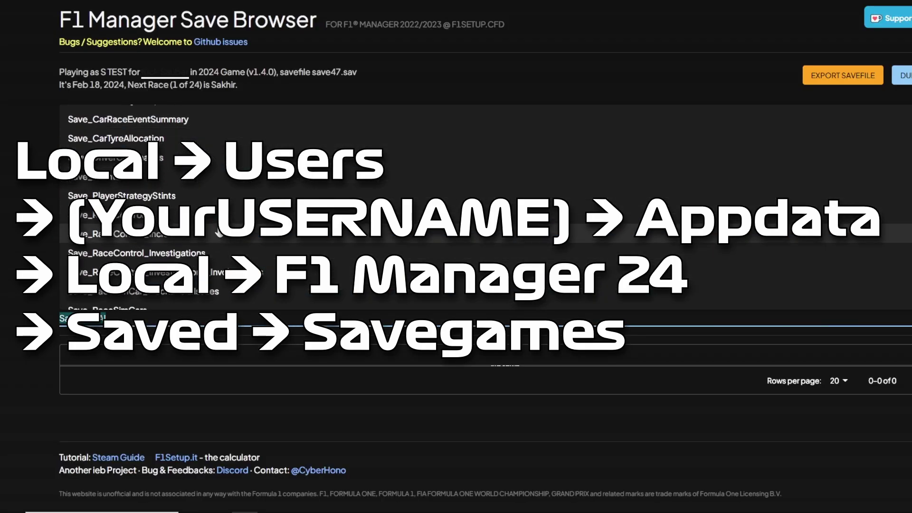
{"action": "scroll", "coordinate": [212, 192], "scroll_direction": "down", "scroll_amount": 10}
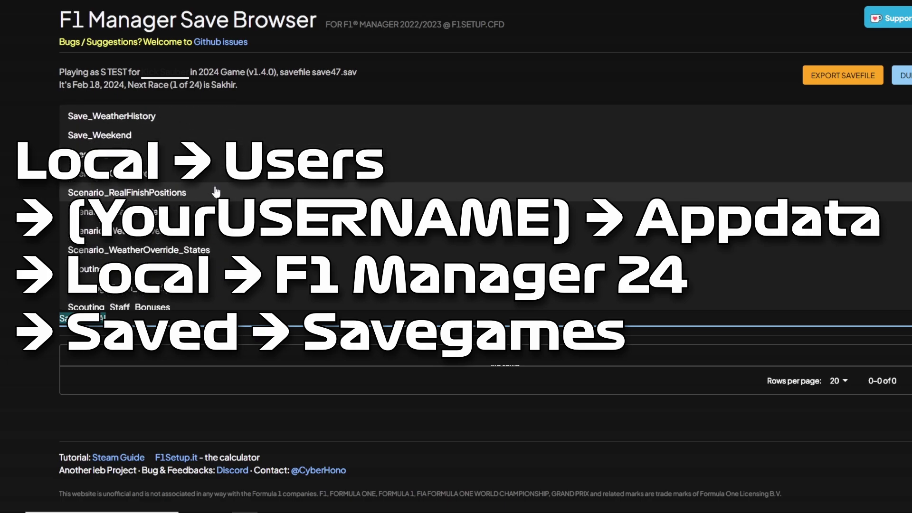
{"action": "left_click", "coordinate": [192, 116]}
- Pass Sponsorship_RaceBonuses, then load SubTeam_Ownership and scroll to its TotalStaff rows
{"action": "left_click", "coordinate": [193, 318]}
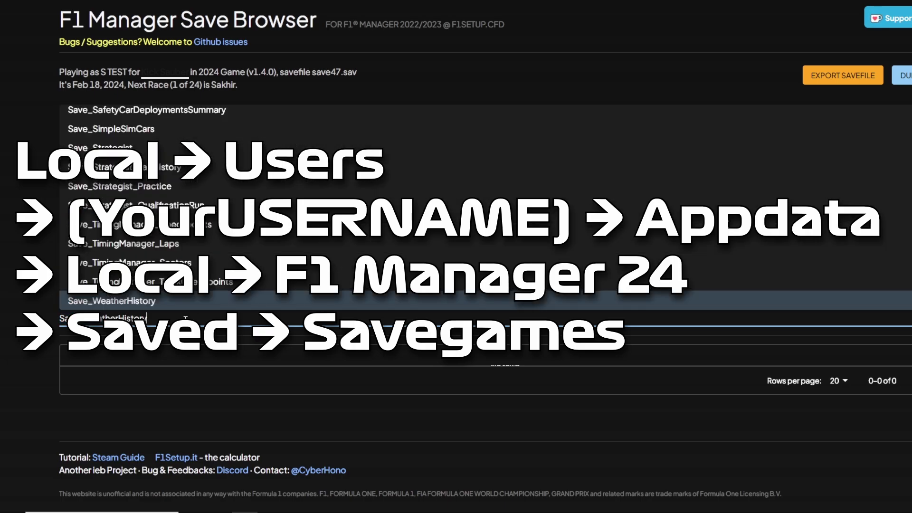
{"action": "scroll", "coordinate": [195, 237], "scroll_direction": "down", "scroll_amount": 5}
{"action": "scroll", "coordinate": [193, 188], "scroll_direction": "down", "scroll_amount": 3}
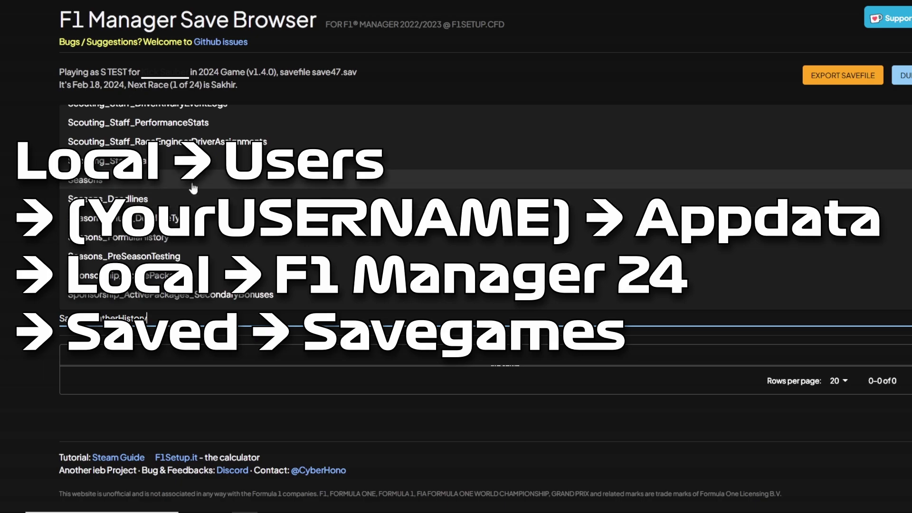
{"action": "scroll", "coordinate": [192, 188], "scroll_direction": "down", "scroll_amount": 1}
{"action": "scroll", "coordinate": [192, 188], "scroll_direction": "down", "scroll_amount": 4}
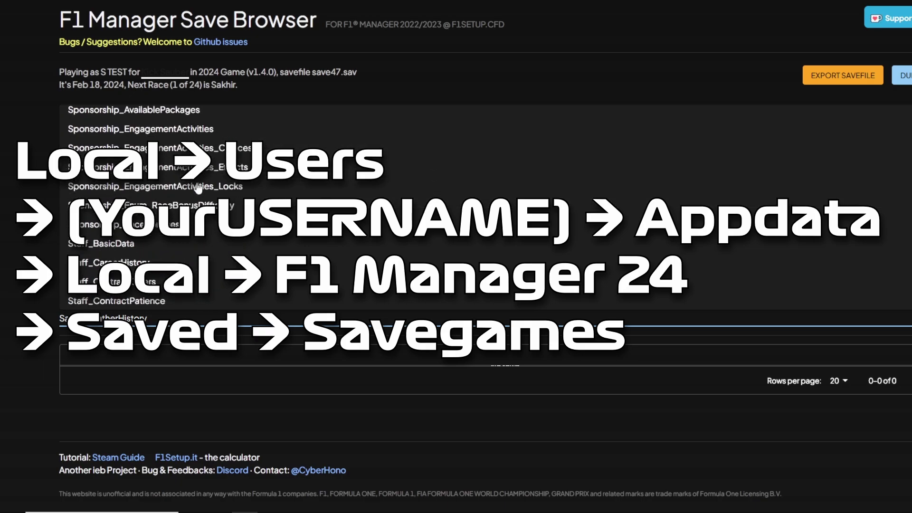
{"action": "scroll", "coordinate": [192, 204], "scroll_direction": "up", "scroll_amount": 2}
{"action": "left_click", "coordinate": [192, 224]}
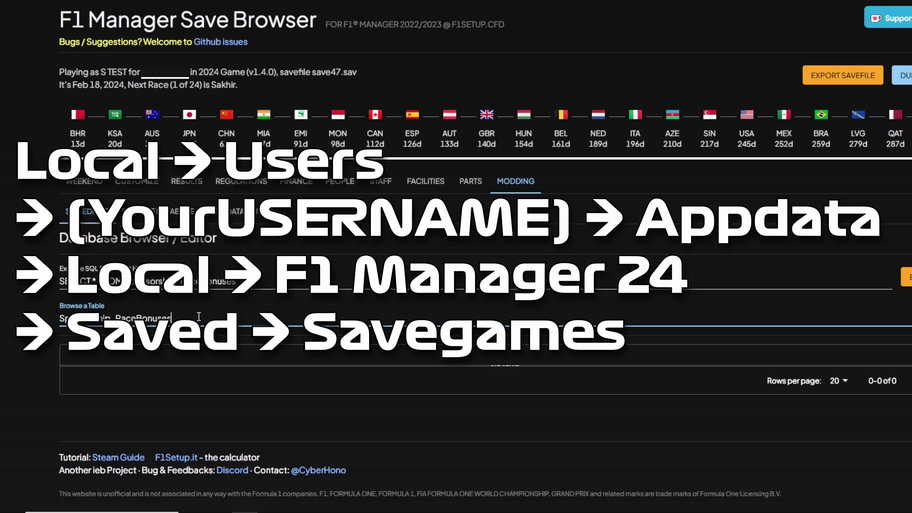
{"action": "left_click", "coordinate": [193, 317]}
{"action": "scroll", "coordinate": [214, 220], "scroll_direction": "down", "scroll_amount": 4}
{"action": "scroll", "coordinate": [213, 220], "scroll_direction": "down", "scroll_amount": 5}
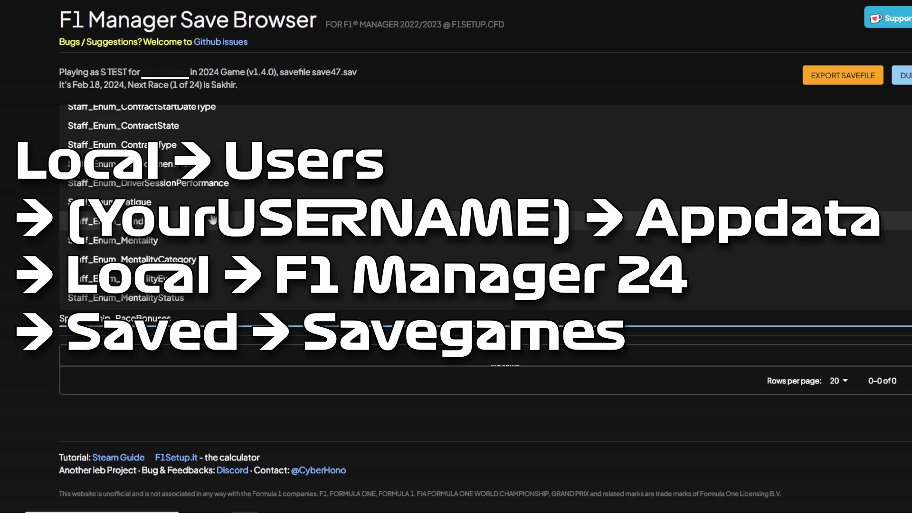
{"action": "scroll", "coordinate": [211, 219], "scroll_direction": "down", "scroll_amount": 12}
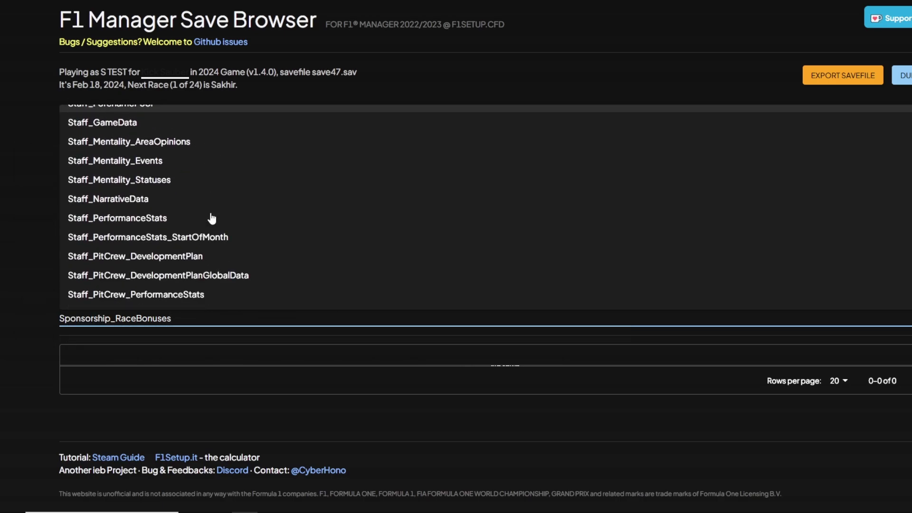
{"action": "scroll", "coordinate": [212, 220], "scroll_direction": "down", "scroll_amount": 1}
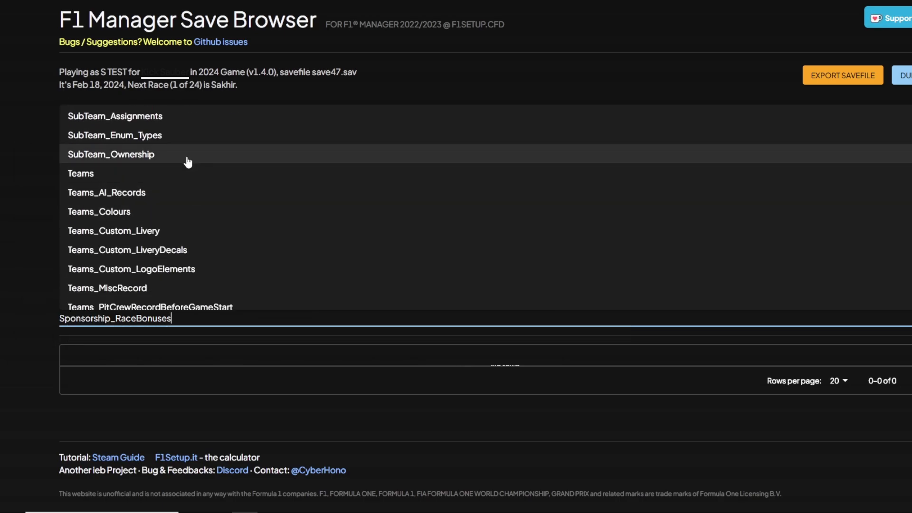
{"action": "left_click", "coordinate": [185, 159]}
{"action": "scroll", "coordinate": [395, 297], "scroll_direction": "down", "scroll_amount": 6}
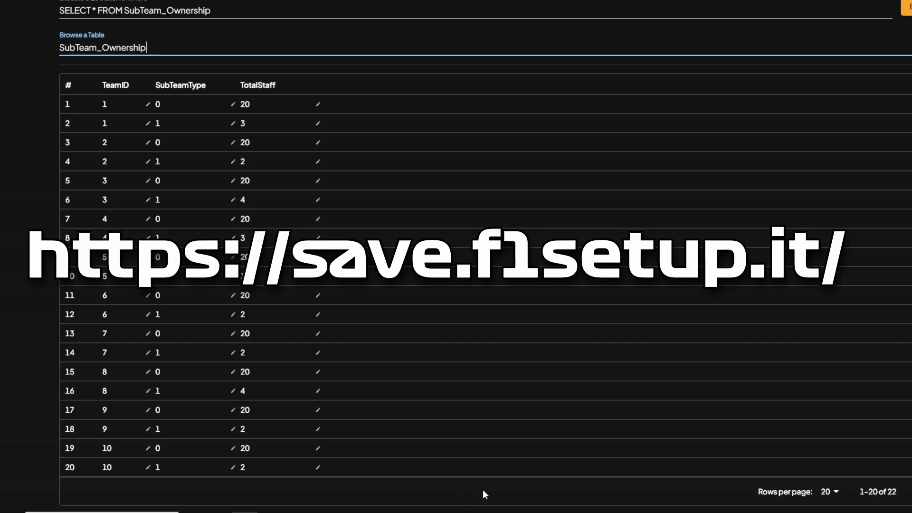
- Check every team's Car Development, Staff and Operations facility levels on the Facilities page
{"action": "scroll", "coordinate": [484, 490], "scroll_direction": "up", "scroll_amount": 6}
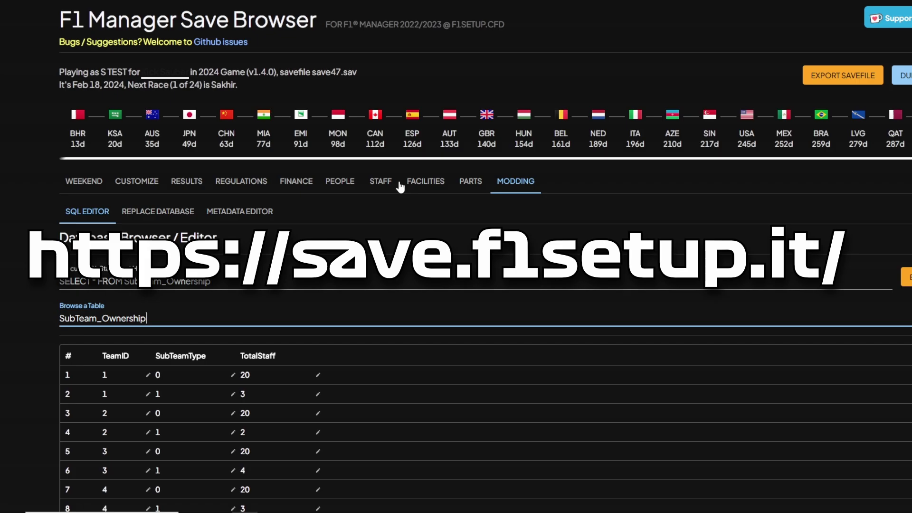
{"action": "left_click", "coordinate": [402, 185]}
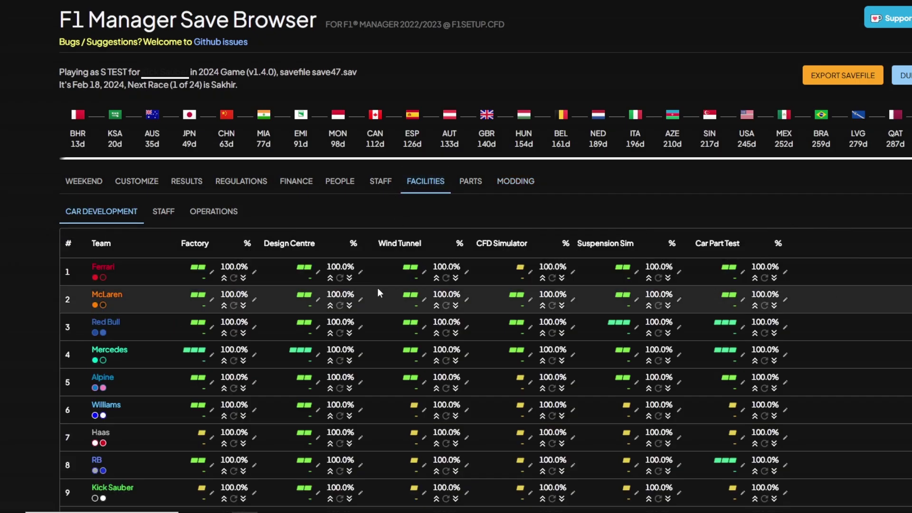
{"action": "scroll", "coordinate": [378, 292], "scroll_direction": "down", "scroll_amount": 2}
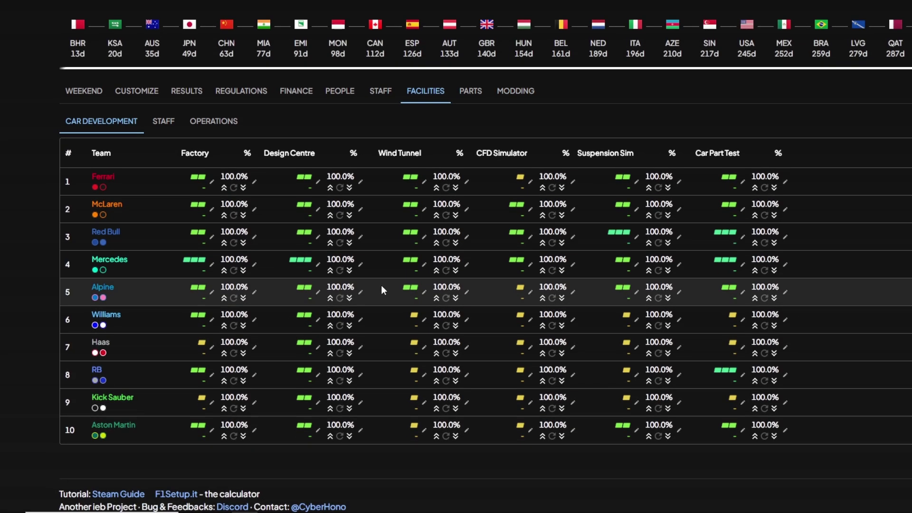
{"action": "scroll", "coordinate": [381, 285], "scroll_direction": "up", "scroll_amount": 2}
{"action": "left_click", "coordinate": [163, 211]}
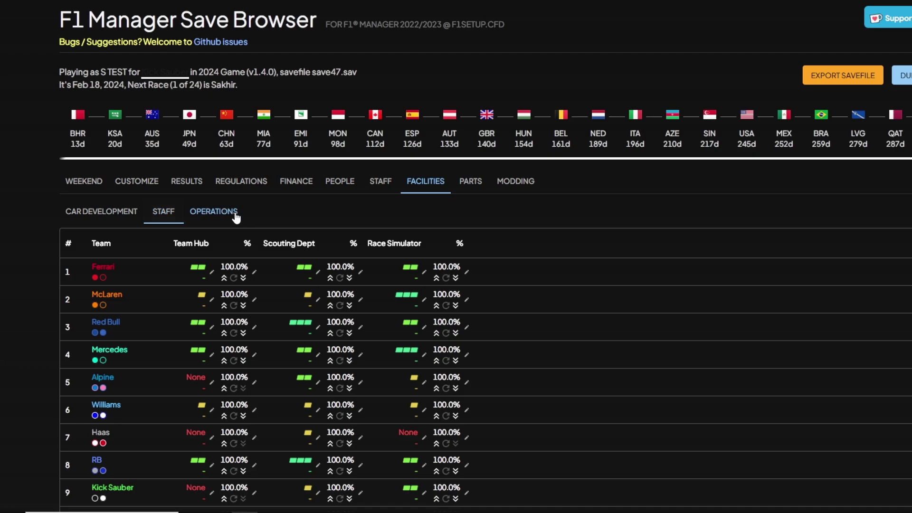
{"action": "left_click", "coordinate": [213, 211]}
{"action": "scroll", "coordinate": [284, 241], "scroll_direction": "down", "scroll_amount": 2}
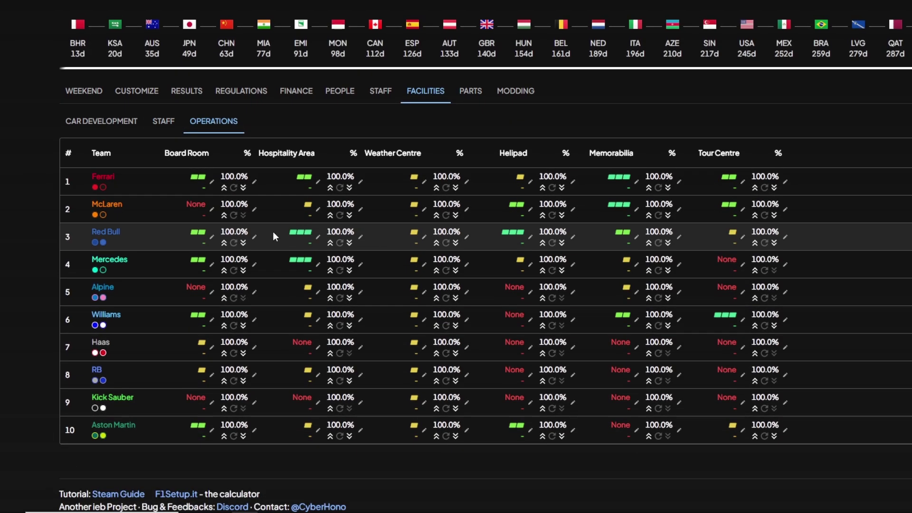
- Go back to the Modding editor and reload SubTeam_Ownership, with engineer sub-teams at TotalStaff 20
{"action": "scroll", "coordinate": [252, 237], "scroll_direction": "up", "scroll_amount": 2}
{"action": "left_click", "coordinate": [521, 182]}
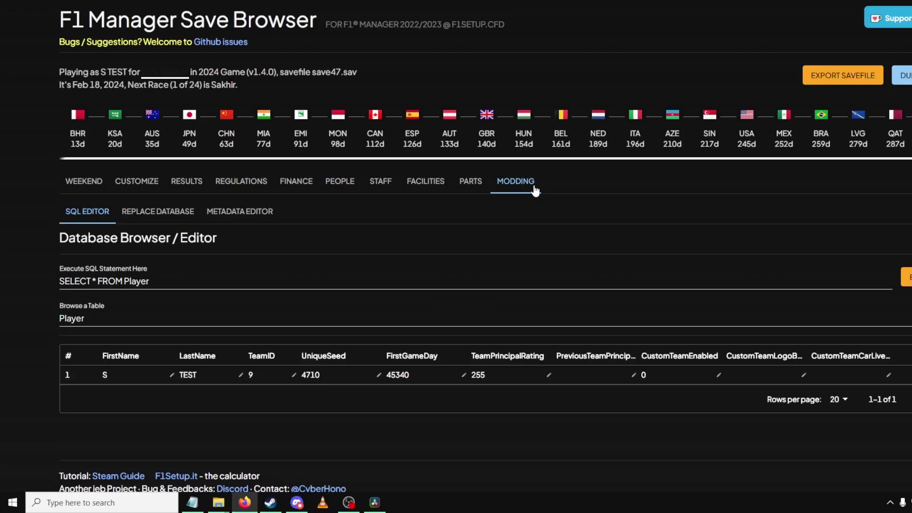
{"action": "left_click", "coordinate": [88, 319]}
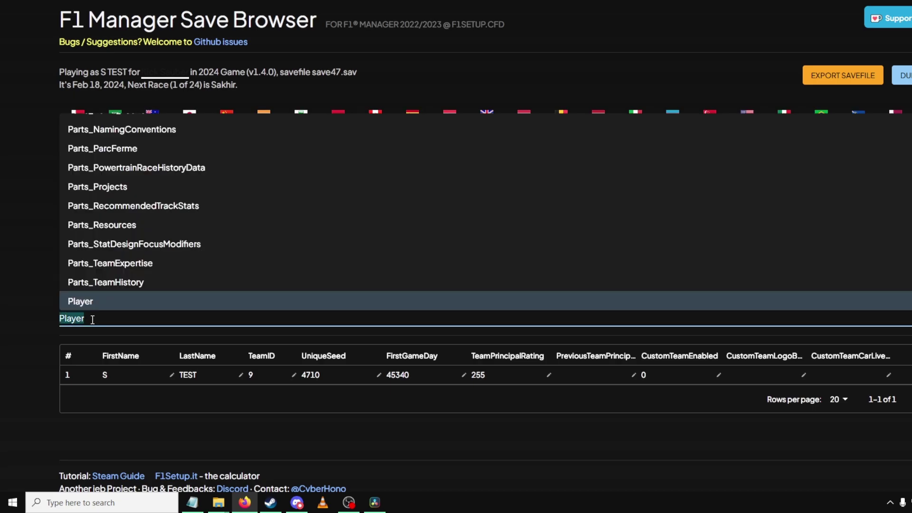
{"action": "scroll", "coordinate": [147, 291], "scroll_direction": "down", "scroll_amount": 10}
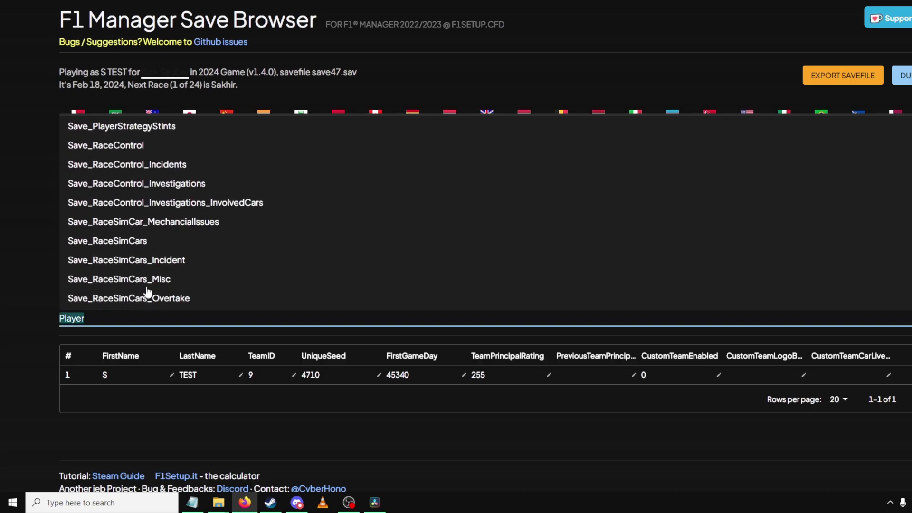
{"action": "scroll", "coordinate": [149, 290], "scroll_direction": "down", "scroll_amount": 15}
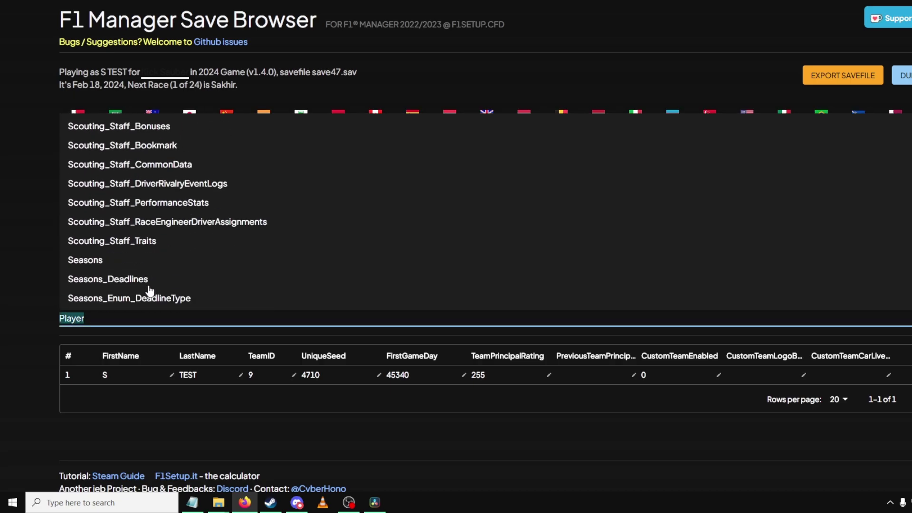
{"action": "scroll", "coordinate": [149, 290], "scroll_direction": "down", "scroll_amount": 10}
{"action": "scroll", "coordinate": [150, 290], "scroll_direction": "up", "scroll_amount": 2}
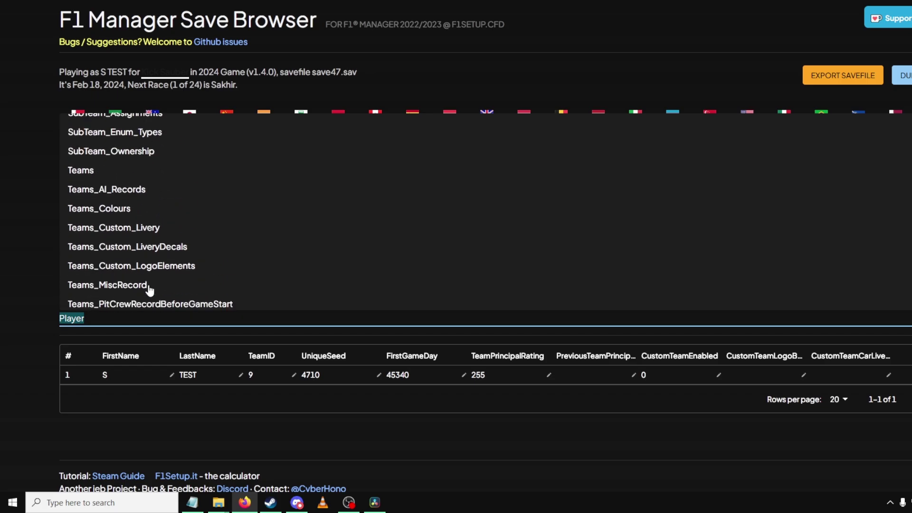
{"action": "scroll", "coordinate": [150, 290], "scroll_direction": "down", "scroll_amount": 3}
{"action": "scroll", "coordinate": [151, 290], "scroll_direction": "down", "scroll_amount": 2}
{"action": "scroll", "coordinate": [152, 285], "scroll_direction": "up", "scroll_amount": 6}
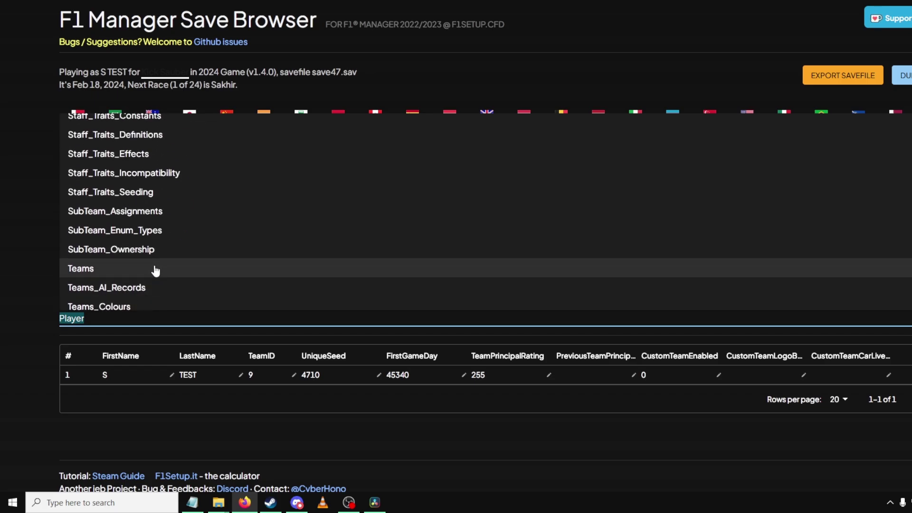
{"action": "left_click", "coordinate": [153, 249]}
{"action": "scroll", "coordinate": [411, 248], "scroll_direction": "down", "scroll_amount": 5}
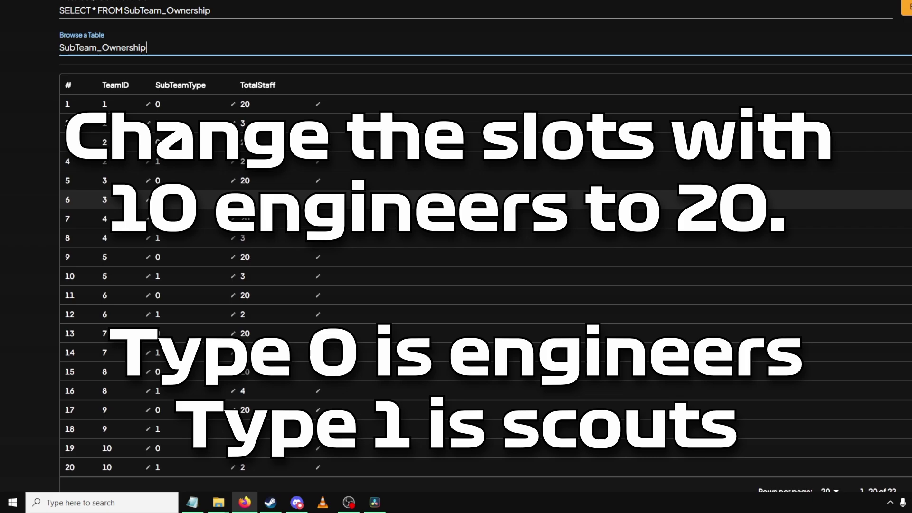
- Clear the table search and load Regulations_NonTechnical_PartResources, showing WindTunnelBlocks 11–21 and CfdBlocks 2–5
{"action": "key", "text": "ctrl+a"}
{"action": "type", "text": "1"}
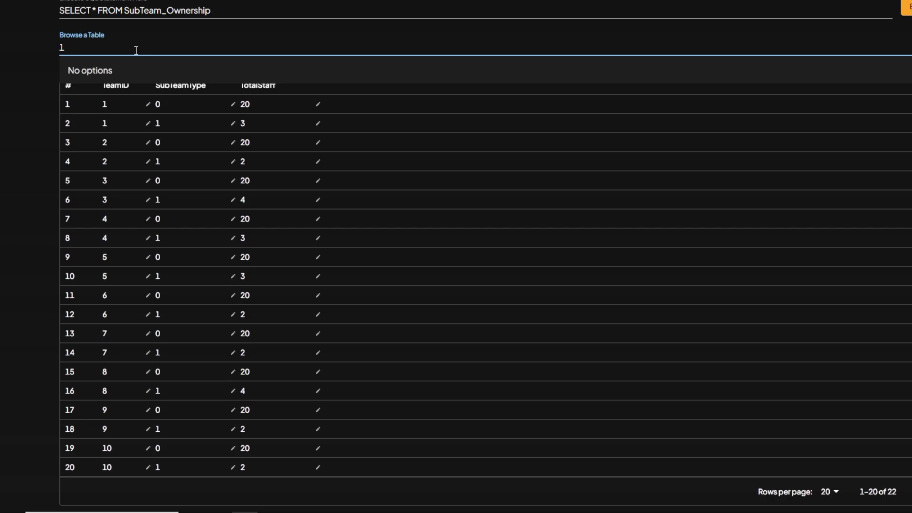
{"action": "key", "text": "BackSpace"}
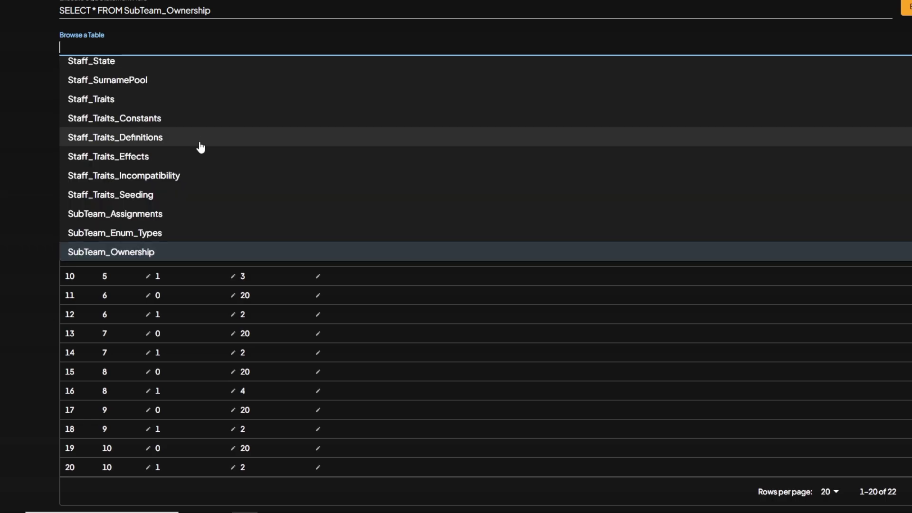
{"action": "scroll", "coordinate": [261, 177], "scroll_direction": "up", "scroll_amount": 10}
{"action": "scroll", "coordinate": [204, 176], "scroll_direction": "up", "scroll_amount": 15}
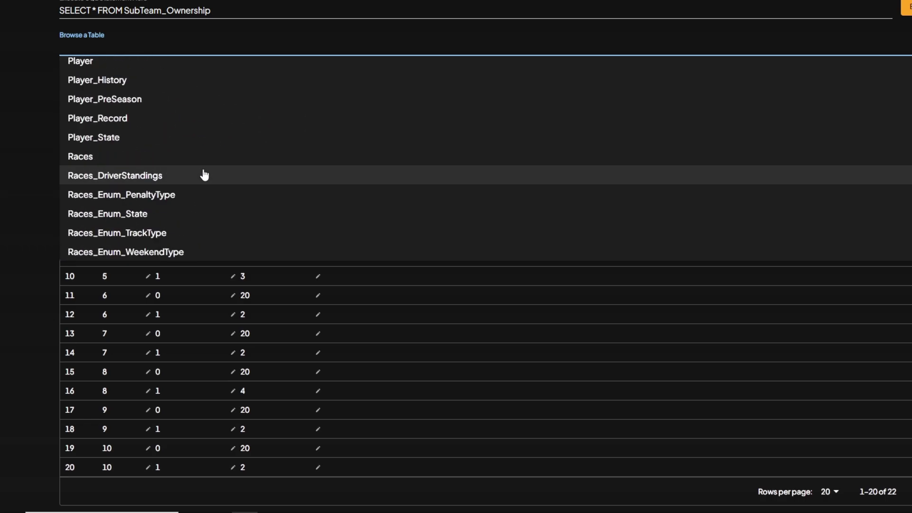
{"action": "scroll", "coordinate": [206, 172], "scroll_direction": "down", "scroll_amount": 15}
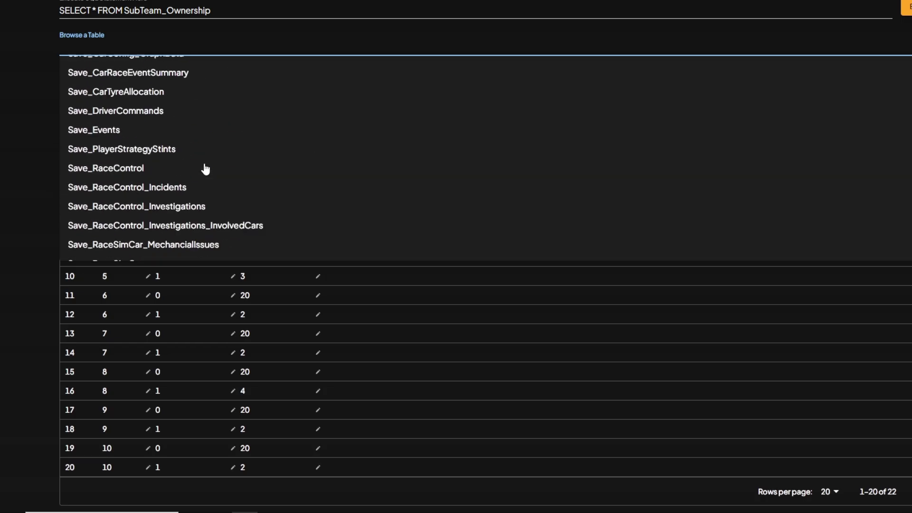
{"action": "scroll", "coordinate": [204, 171], "scroll_direction": "up", "scroll_amount": 4}
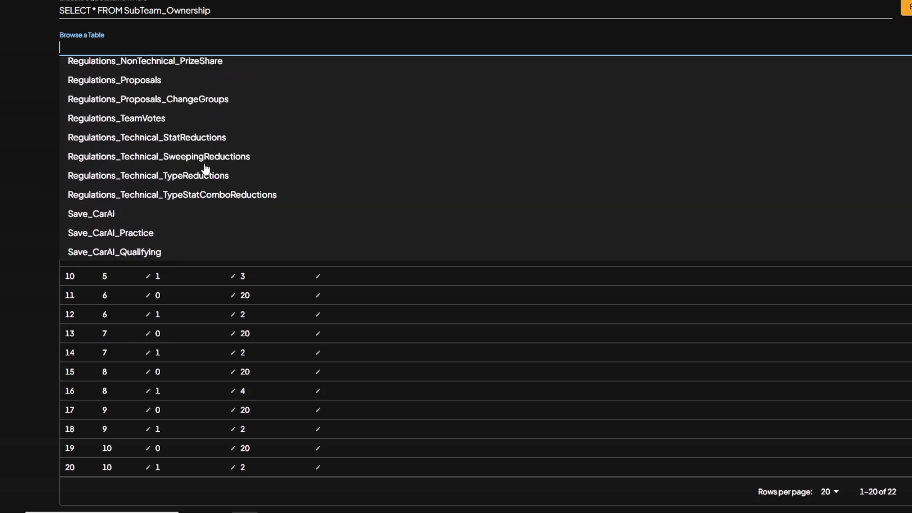
{"action": "scroll", "coordinate": [209, 170], "scroll_direction": "up", "scroll_amount": 3}
{"action": "left_click", "coordinate": [224, 139]}
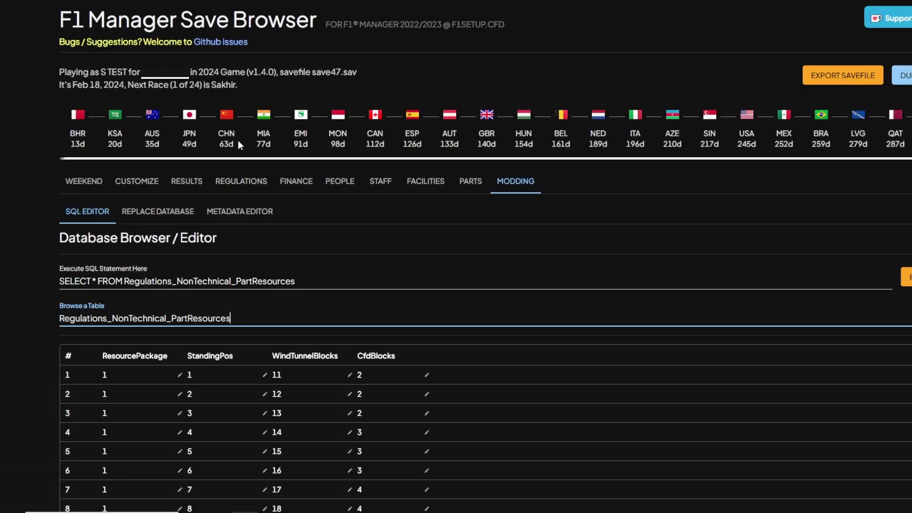
{"action": "scroll", "coordinate": [322, 181], "scroll_direction": "down", "scroll_amount": 4}
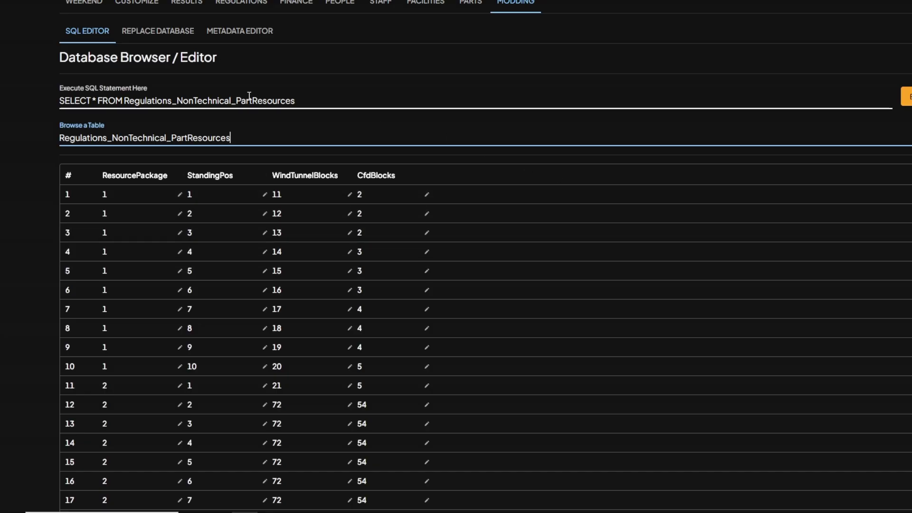
{"action": "left_click", "coordinate": [203, 138]}
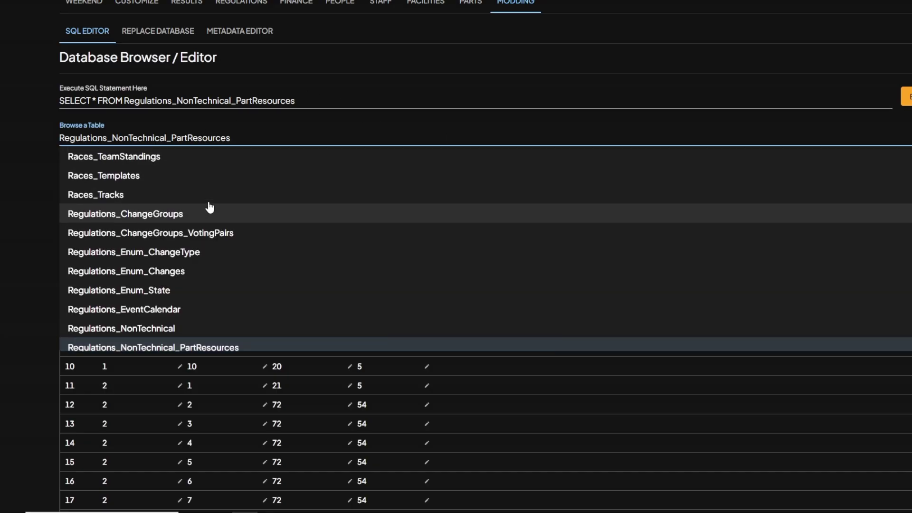
{"action": "scroll", "coordinate": [210, 207], "scroll_direction": "up", "scroll_amount": 20}
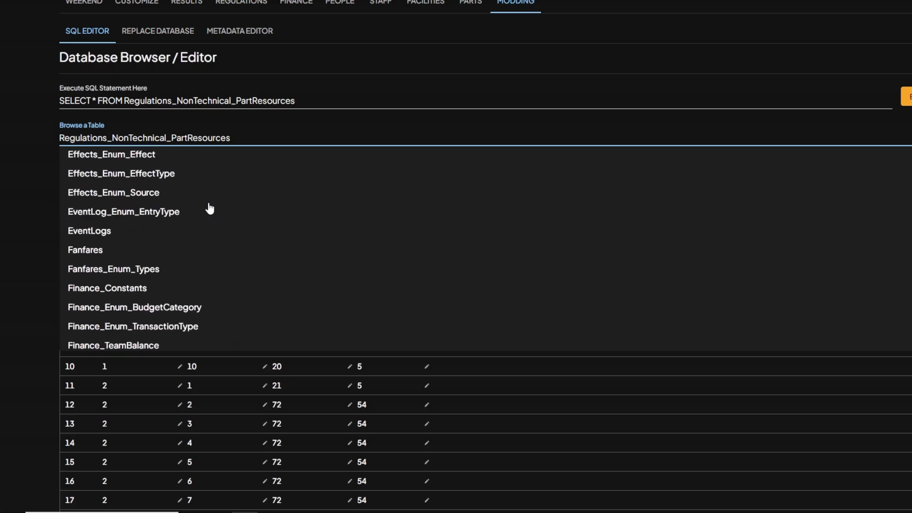
{"action": "scroll", "coordinate": [210, 208], "scroll_direction": "up", "scroll_amount": 10}
{"action": "scroll", "coordinate": [209, 207], "scroll_direction": "down", "scroll_amount": 5}
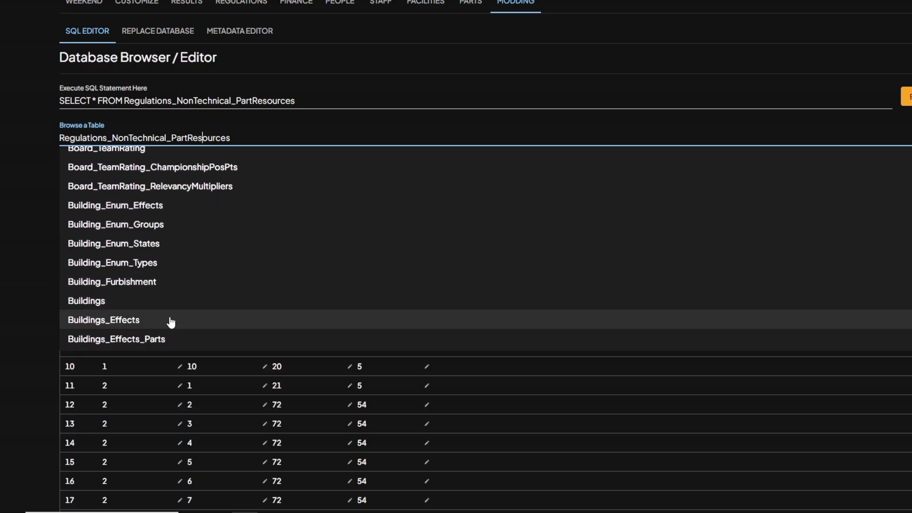
{"action": "left_click", "coordinate": [171, 320]}
{"action": "scroll", "coordinate": [424, 251], "scroll_direction": "down", "scroll_amount": 10}
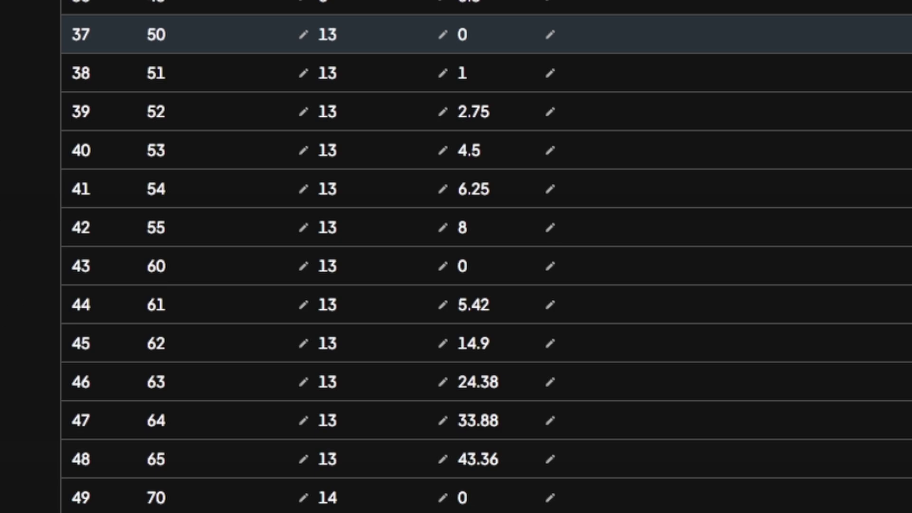
{"action": "left_click", "coordinate": [197, 452]}
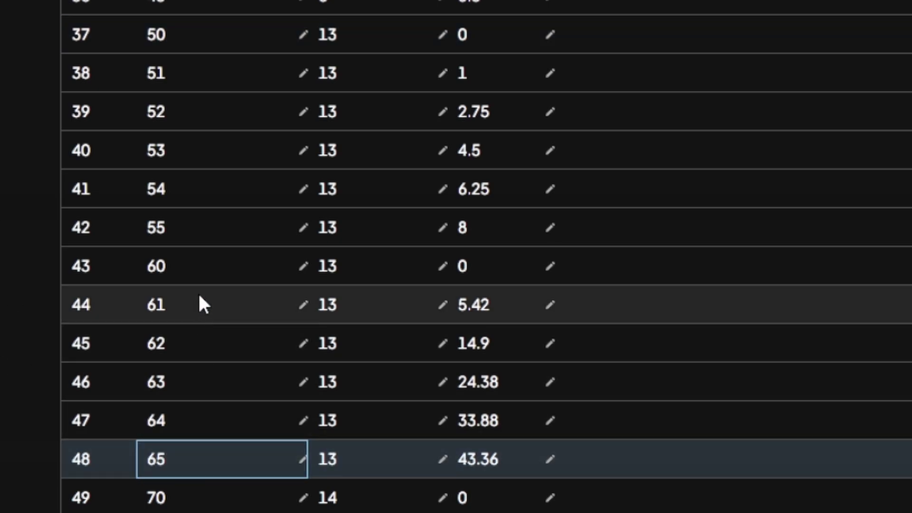
{"action": "left_click", "coordinate": [209, 265], "text": "shift"}
{"action": "left_click", "coordinate": [218, 307]}
{"action": "left_click", "coordinate": [221, 343]}
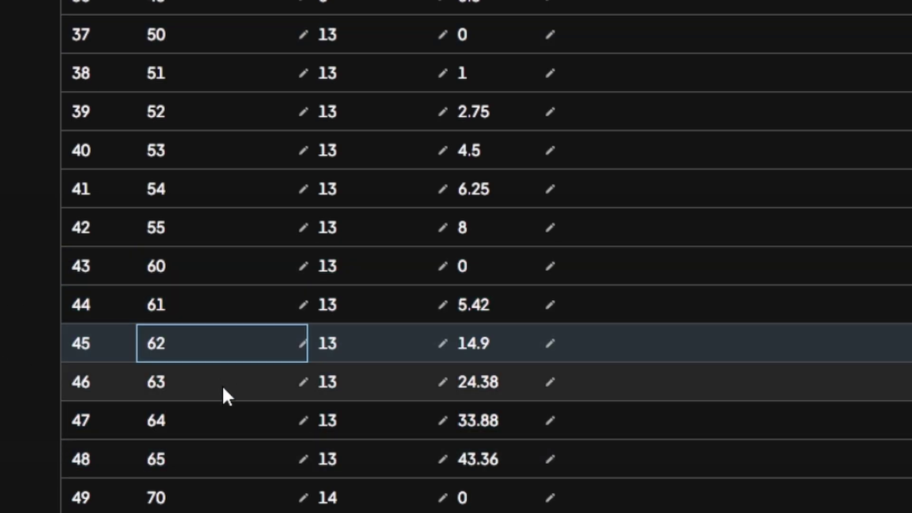
{"action": "left_click", "coordinate": [220, 382]}
{"action": "left_click", "coordinate": [219, 444]}
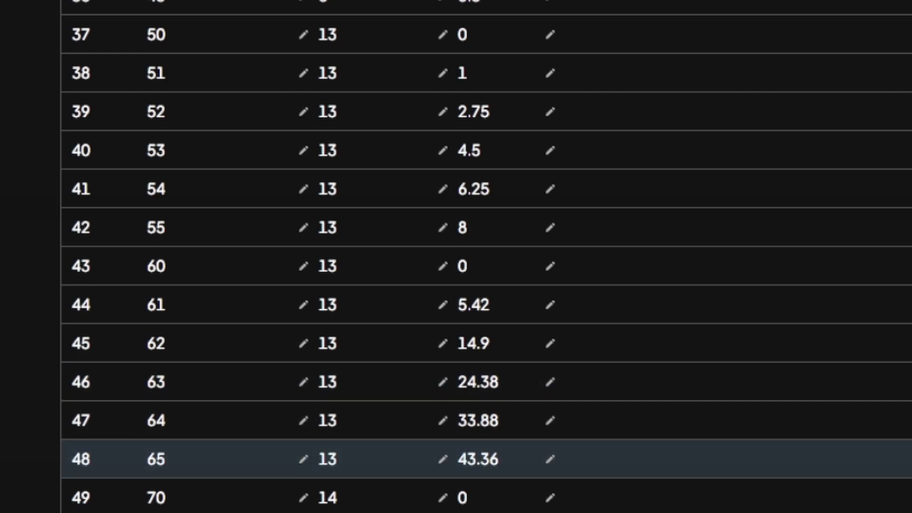
{"action": "left_click", "coordinate": [195, 43]}
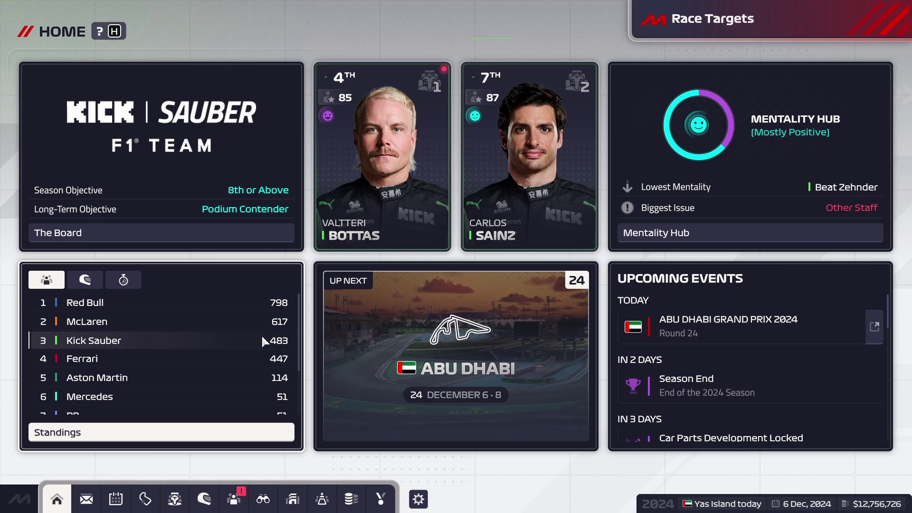
- Toggle Standings between drivers and constructors, with Red Bull leading McLaren 798 to 617
{"action": "key", "text": "e"}
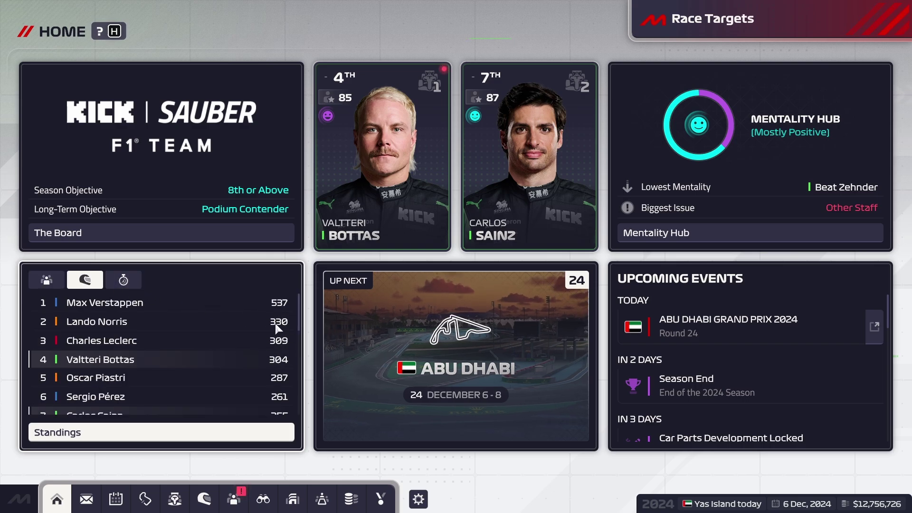
{"action": "key", "text": "q"}
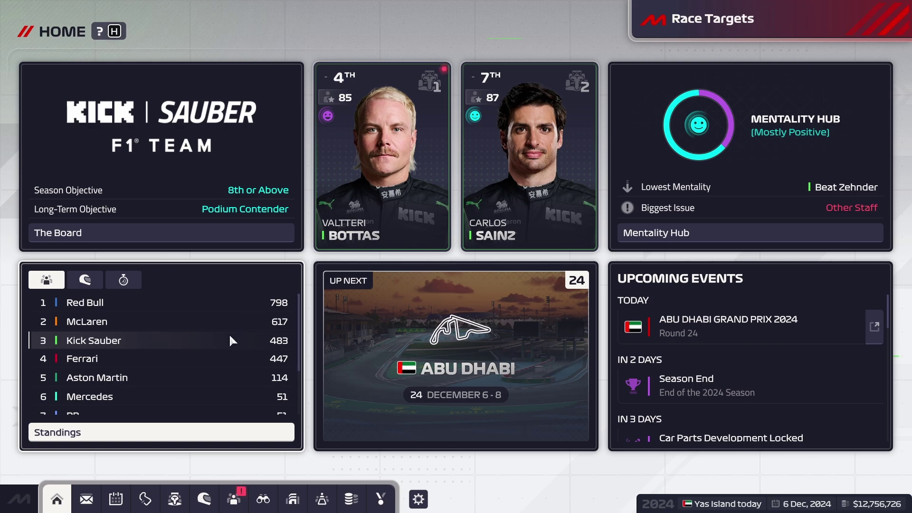
- Inspect Car 1's performance rankings in the Cars overview and open its parts list
{"action": "left_click", "coordinate": [182, 498]}
{"action": "mouse_move", "coordinate": [811, 261]}
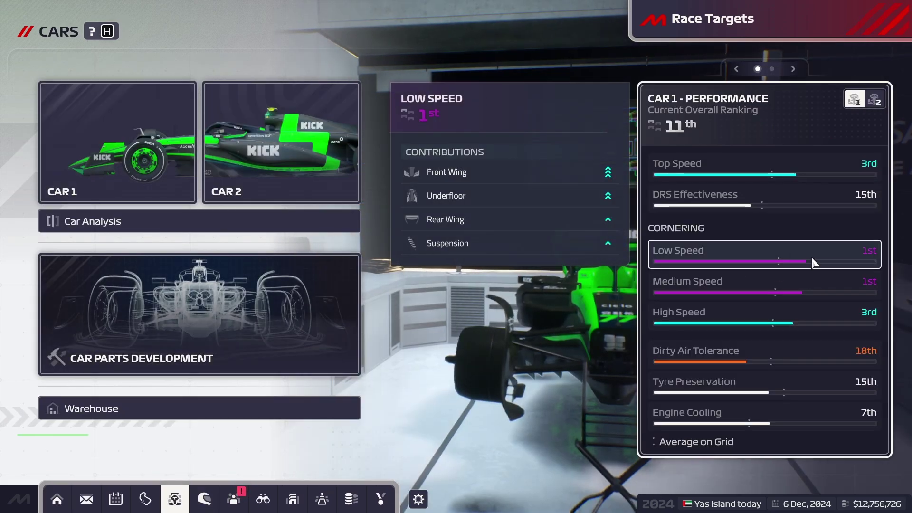
{"action": "mouse_move", "coordinate": [793, 176]}
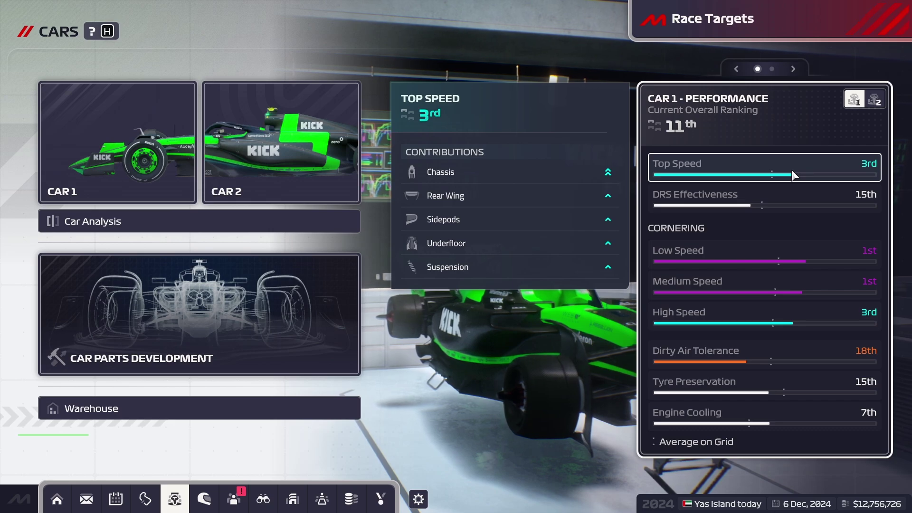
{"action": "mouse_move", "coordinate": [802, 316]}
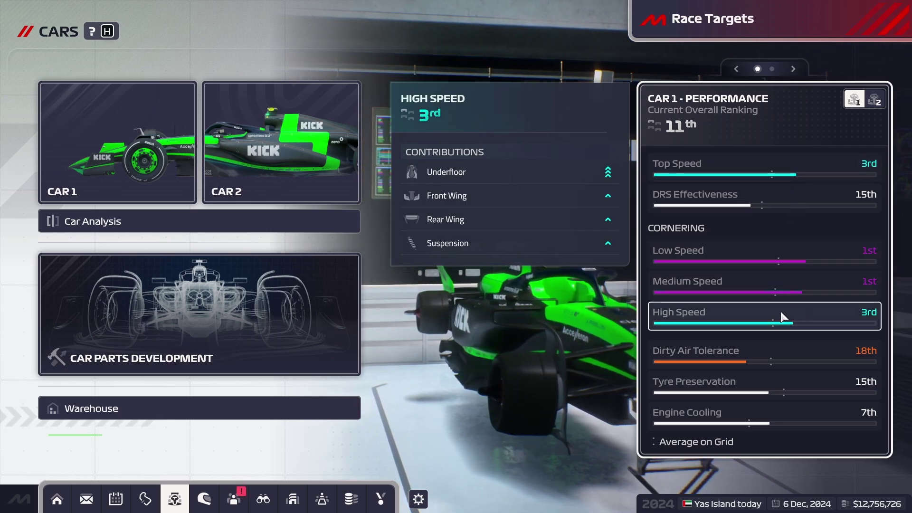
{"action": "mouse_move", "coordinate": [689, 287]}
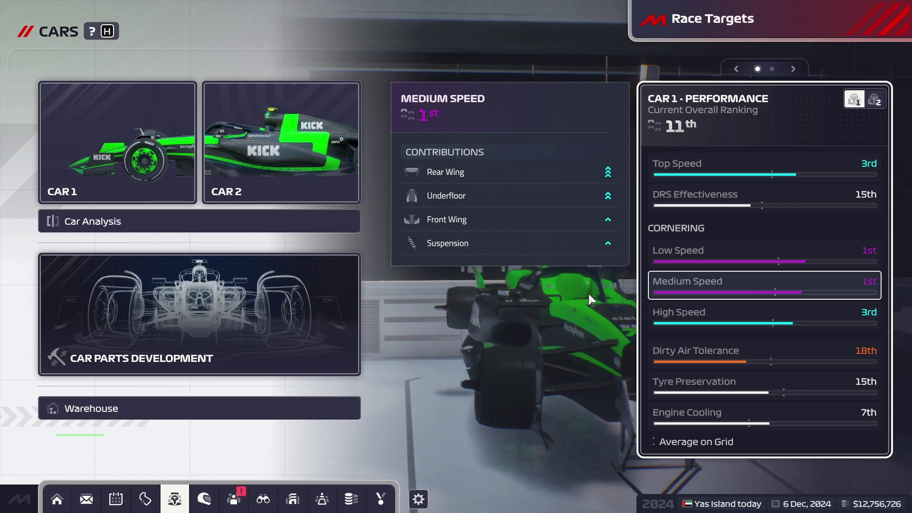
{"action": "mouse_move", "coordinate": [362, 297]}
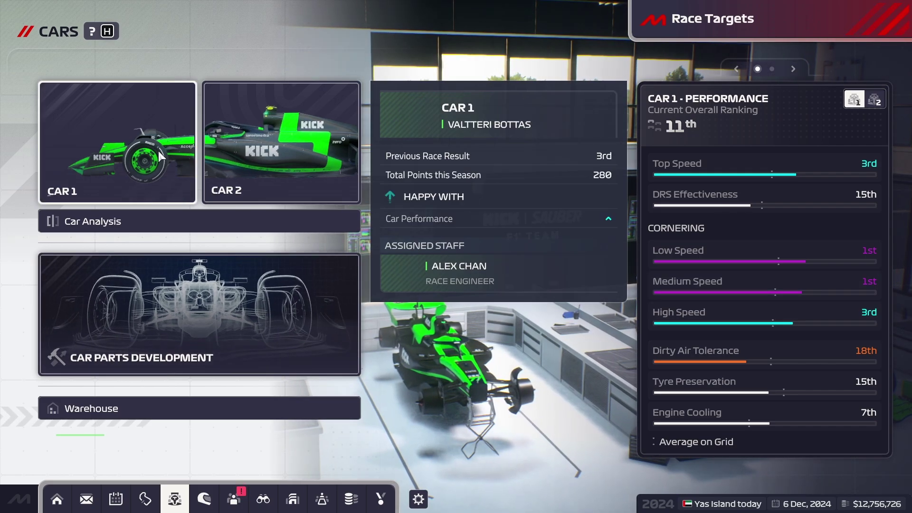
{"action": "left_click", "coordinate": [158, 149]}
- View Car 1's front wing design options, then go back to the Cars overview
{"action": "left_click", "coordinate": [181, 187]}
{"action": "key", "text": "Return"}
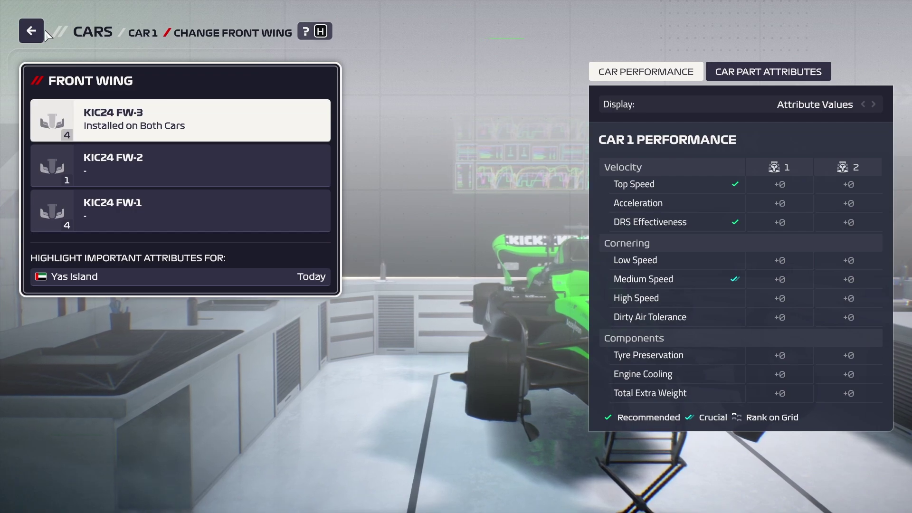
{"action": "left_click", "coordinate": [38, 32]}
- Return to Home and cycle the drivers', timing and team standings, with Kick Sauber 6th
{"action": "left_click", "coordinate": [38, 32]}
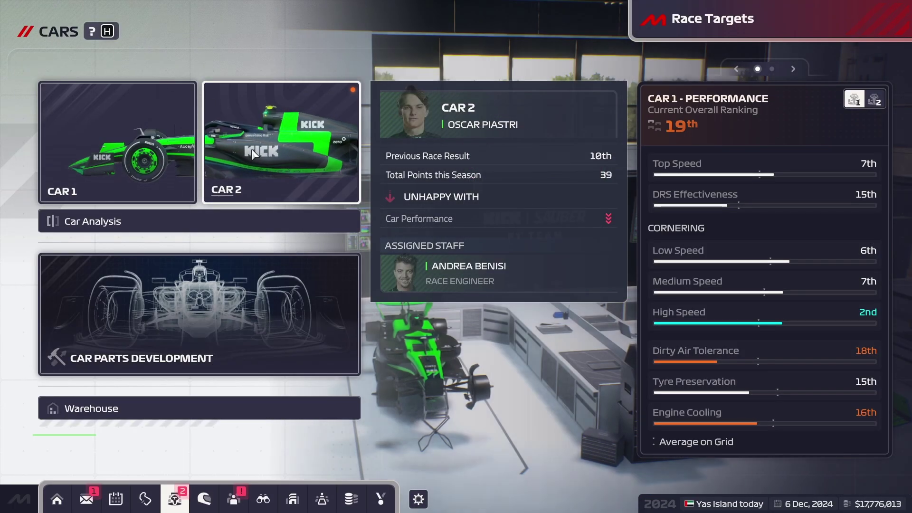
{"action": "left_click", "coordinate": [63, 486]}
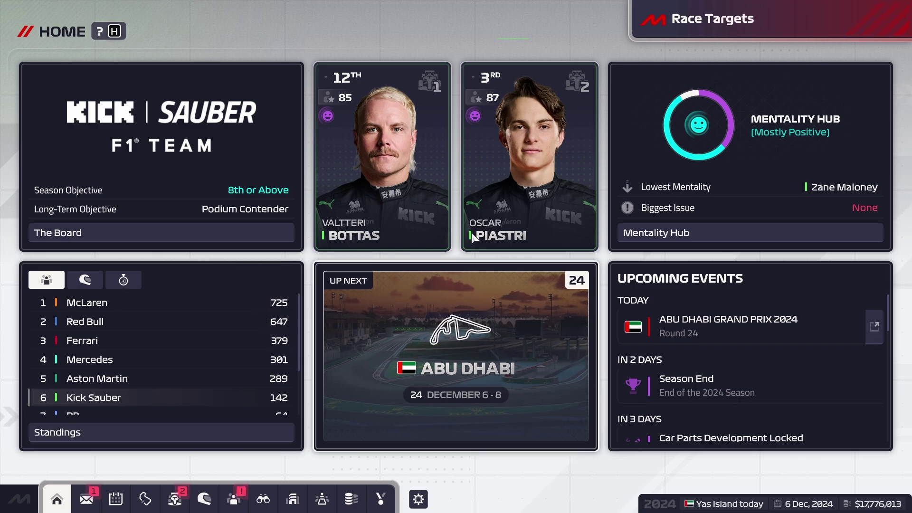
{"action": "left_click", "coordinate": [101, 281]}
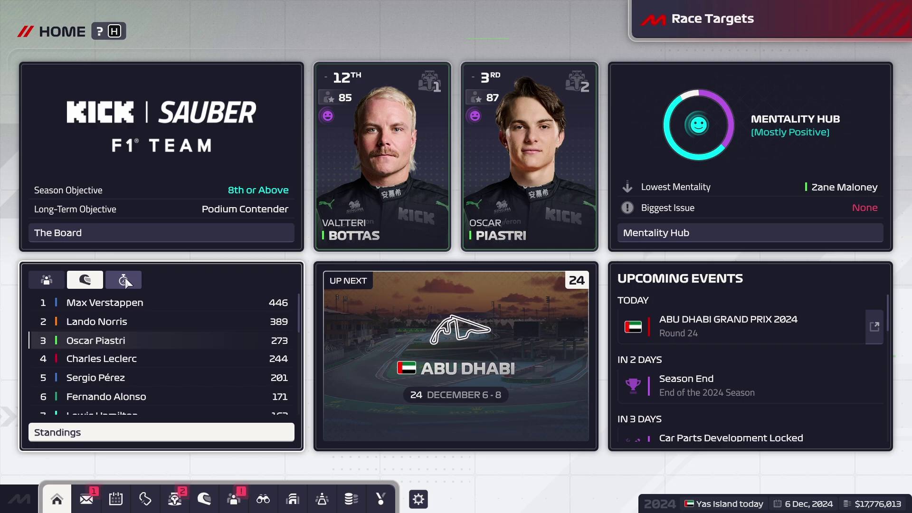
{"action": "left_click", "coordinate": [126, 282]}
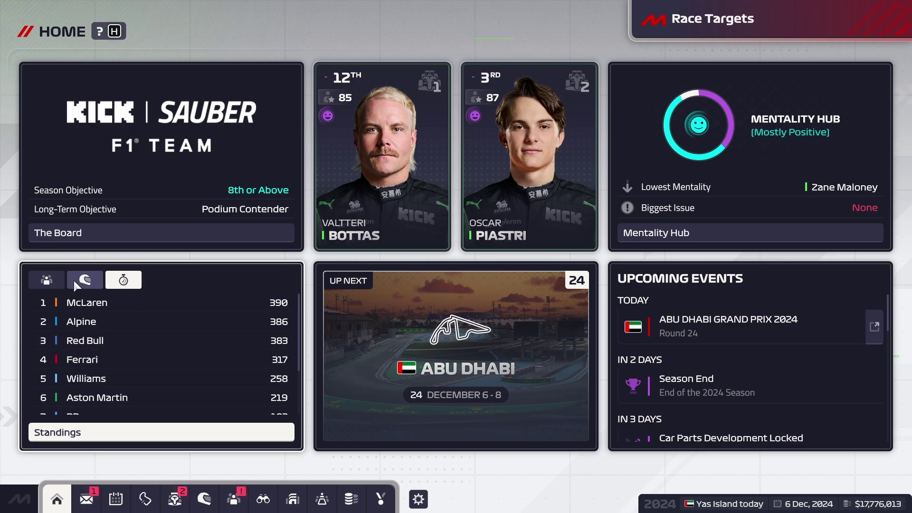
{"action": "left_click", "coordinate": [47, 282]}
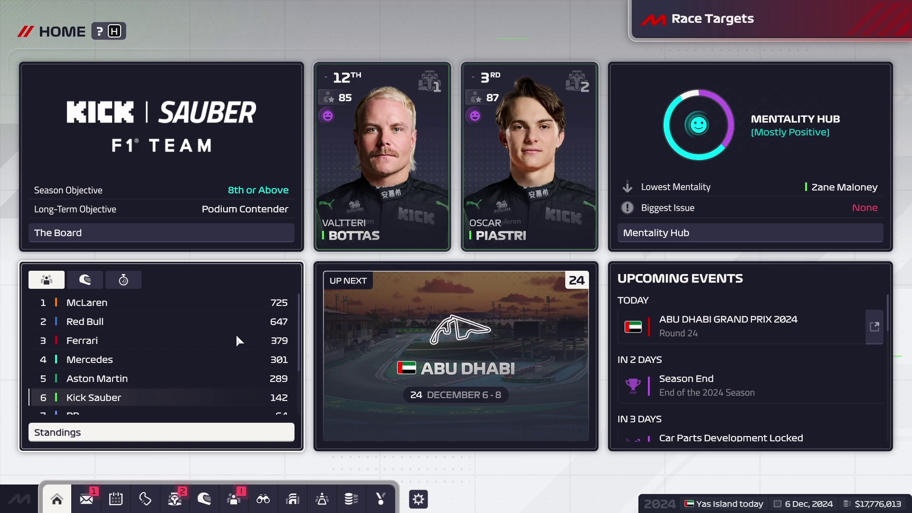
- Inspect Car 1's low, top and high speed rankings on the Cars screen, then go Home
{"action": "left_click", "coordinate": [175, 499]}
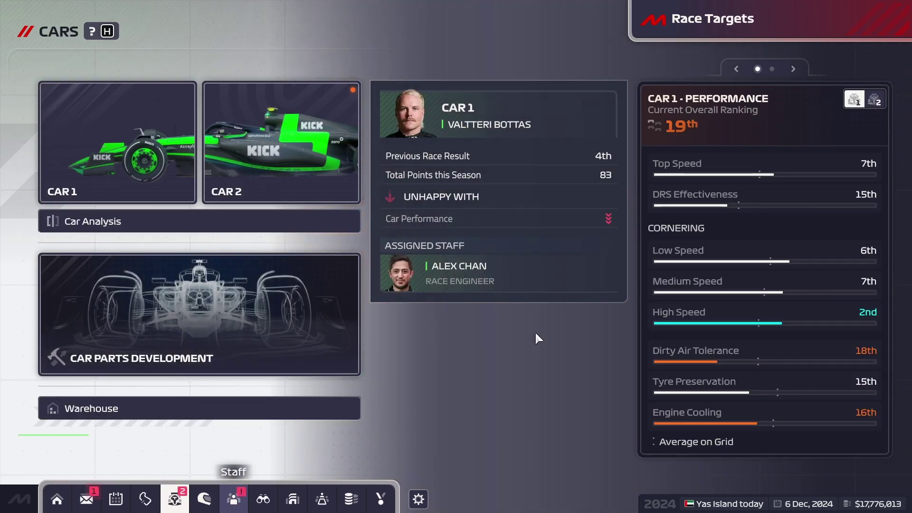
{"action": "mouse_move", "coordinate": [744, 252]}
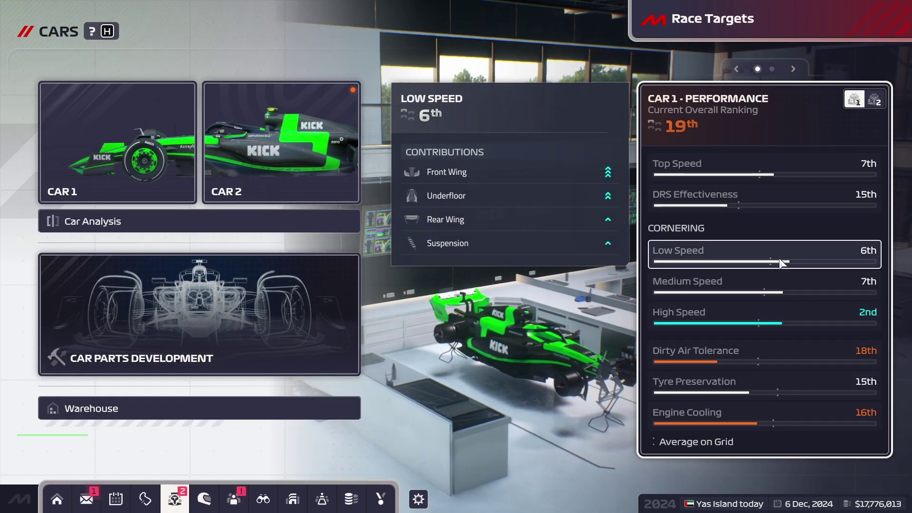
{"action": "mouse_move", "coordinate": [788, 157]}
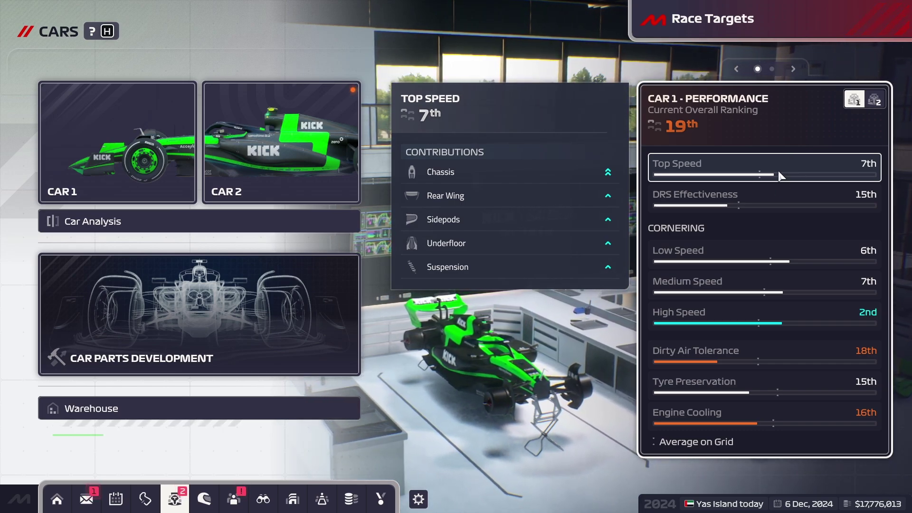
{"action": "mouse_move", "coordinate": [776, 317]}
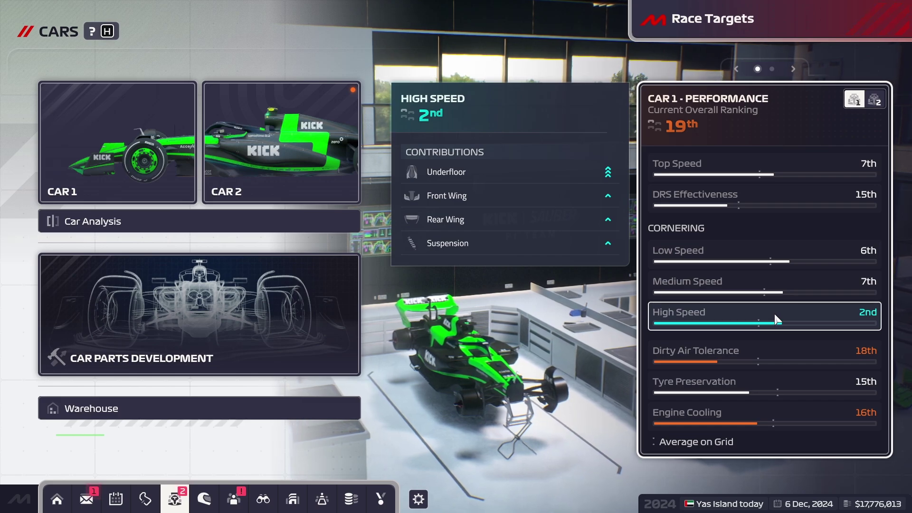
{"action": "mouse_move", "coordinate": [797, 182]}
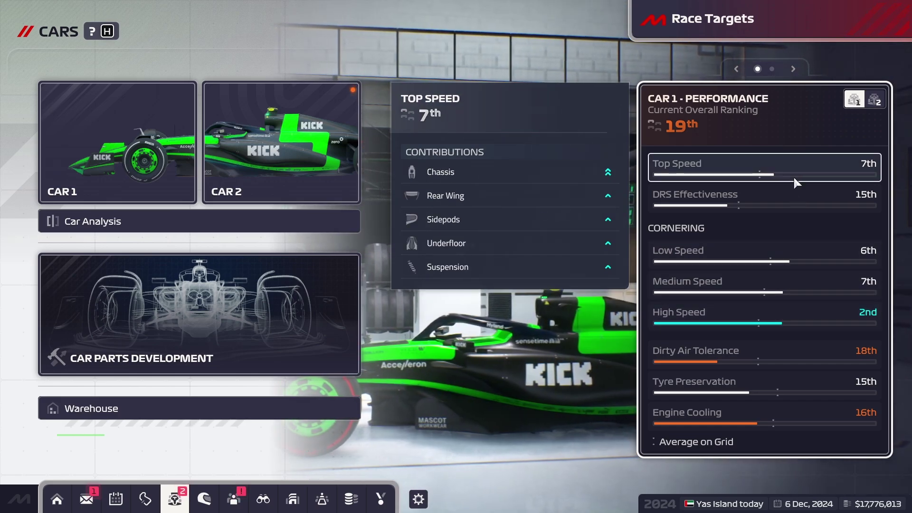
{"action": "mouse_move", "coordinate": [675, 245]}
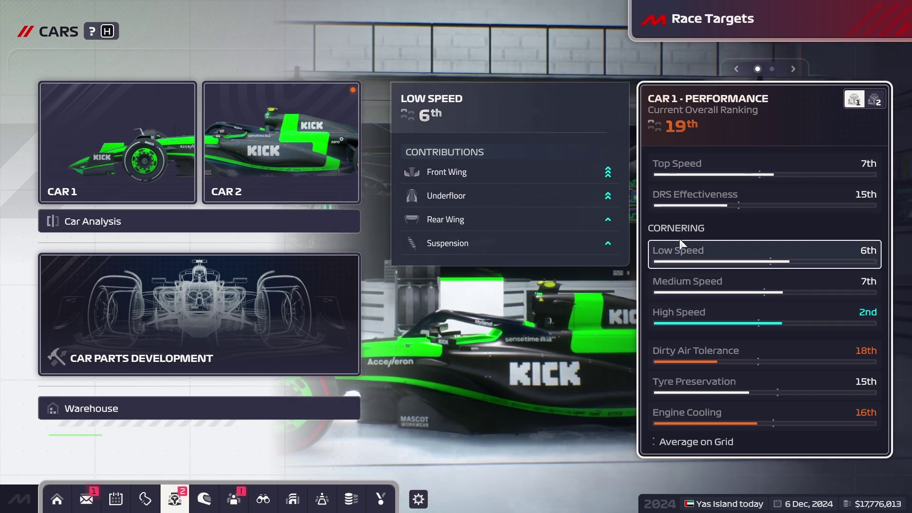
{"action": "left_click", "coordinate": [57, 498]}
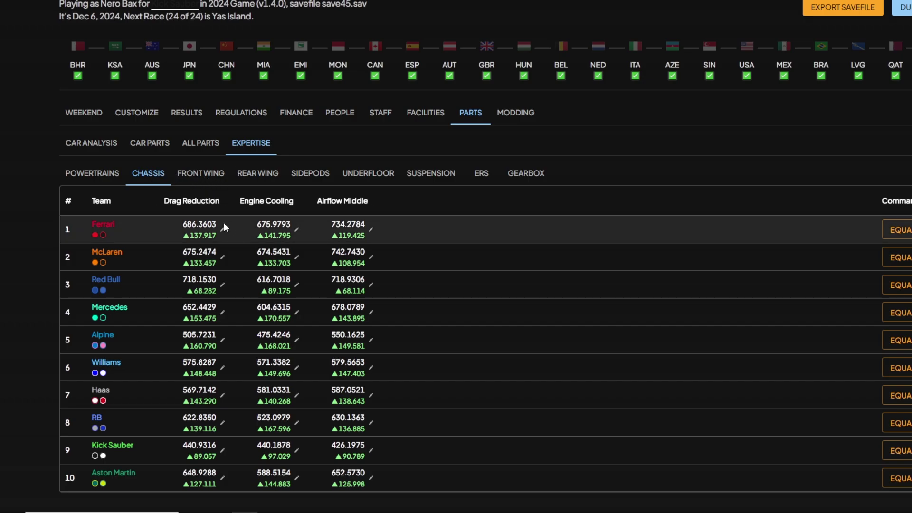
- Flip through front wing, rear wing, sidepods, underfloor and suspension expertise tables, back to chassis
{"action": "left_click", "coordinate": [197, 175]}
{"action": "left_click", "coordinate": [247, 176]}
{"action": "left_click", "coordinate": [306, 176]}
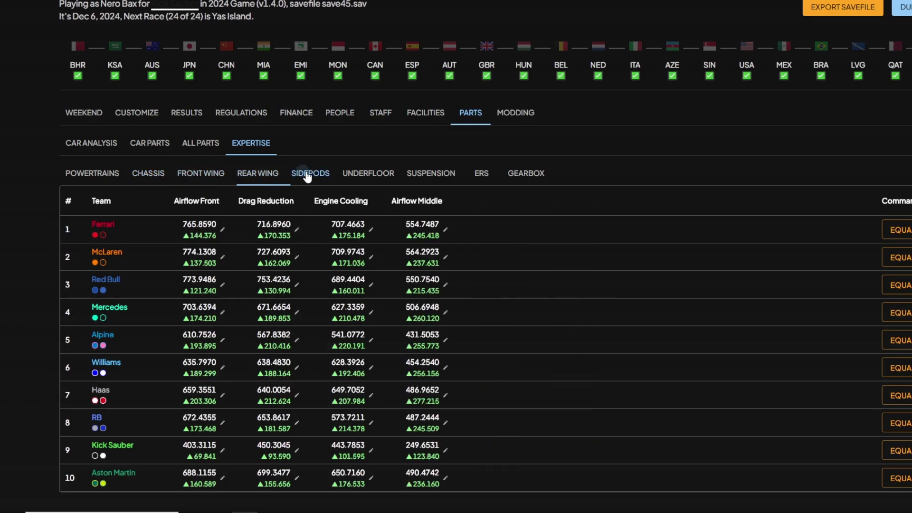
{"action": "left_click", "coordinate": [368, 176]}
{"action": "left_click", "coordinate": [437, 174]}
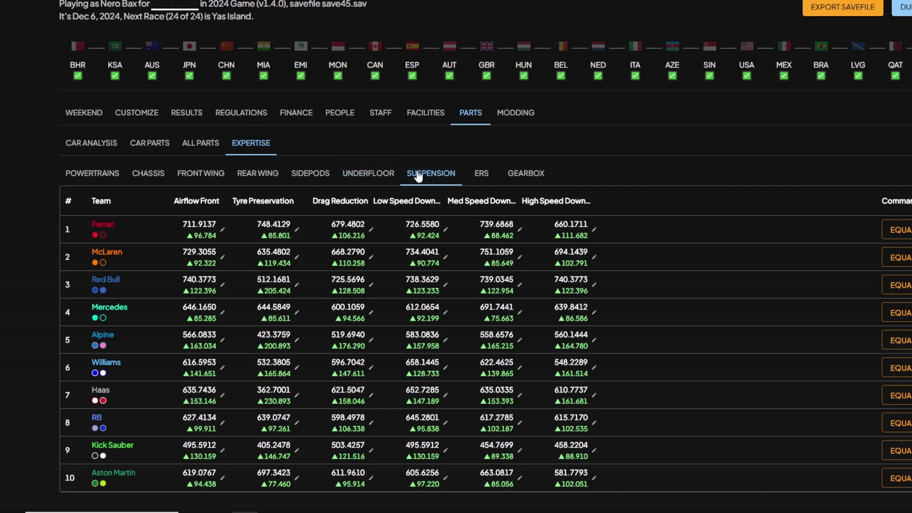
{"action": "left_click", "coordinate": [369, 174]}
{"action": "left_click", "coordinate": [310, 174]}
{"action": "left_click", "coordinate": [258, 174]}
{"action": "left_click", "coordinate": [200, 174]}
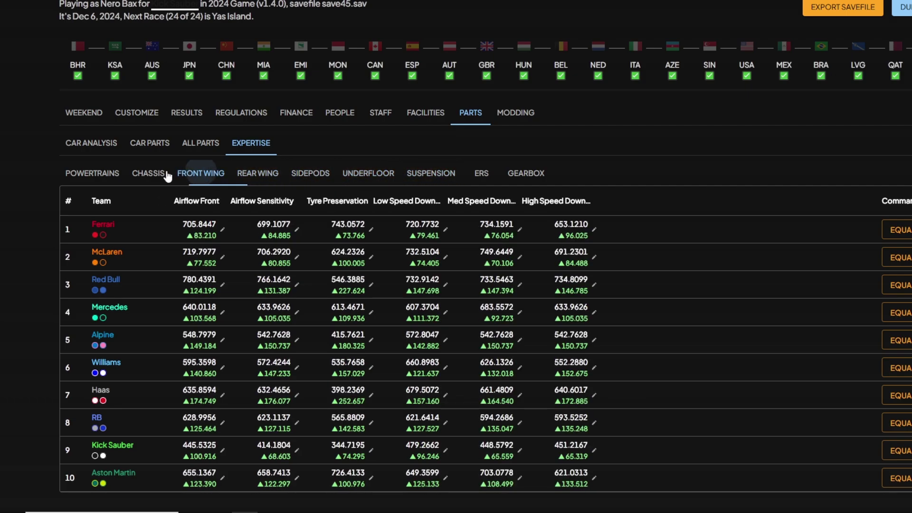
{"action": "left_click", "coordinate": [166, 175]}
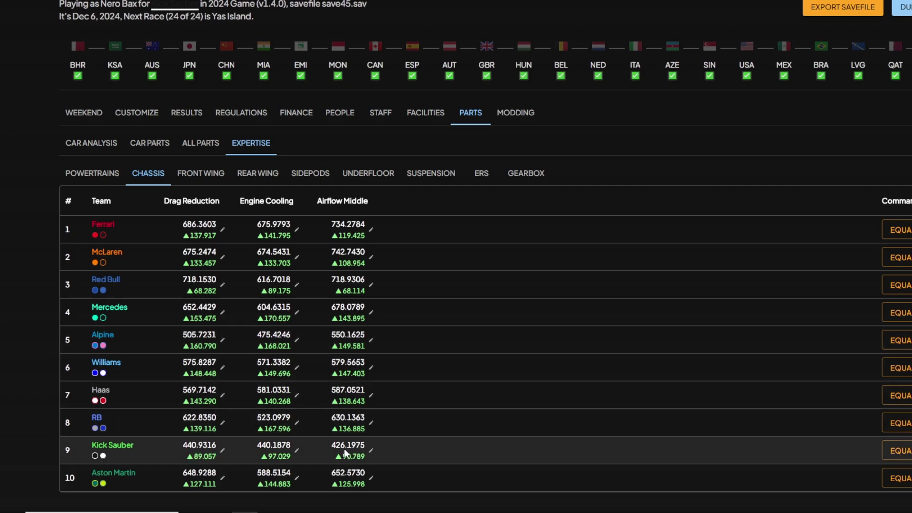
- Review each team's front wing, rear wing, sidepod, underfloor and suspension expertise again, ending on suspension
{"action": "left_click", "coordinate": [201, 181]}
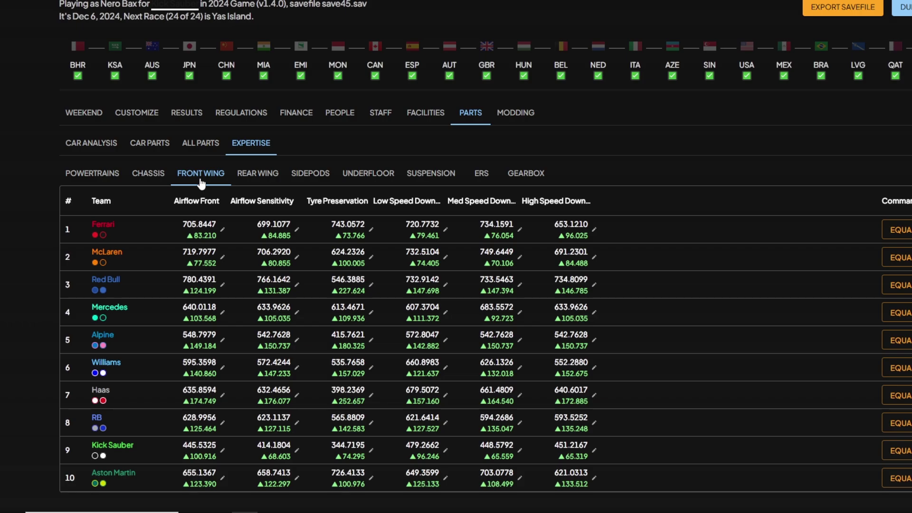
{"action": "left_click", "coordinate": [247, 179]}
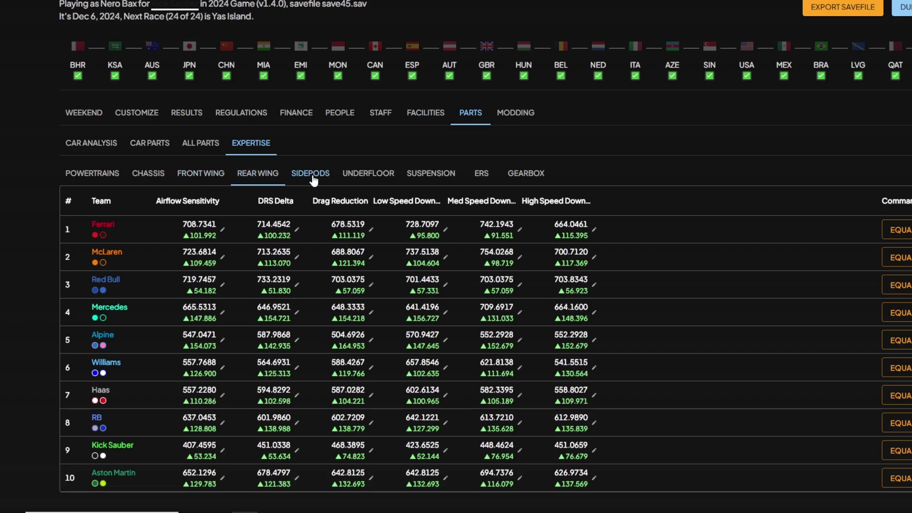
{"action": "left_click", "coordinate": [313, 179]}
{"action": "left_click", "coordinate": [378, 182]}
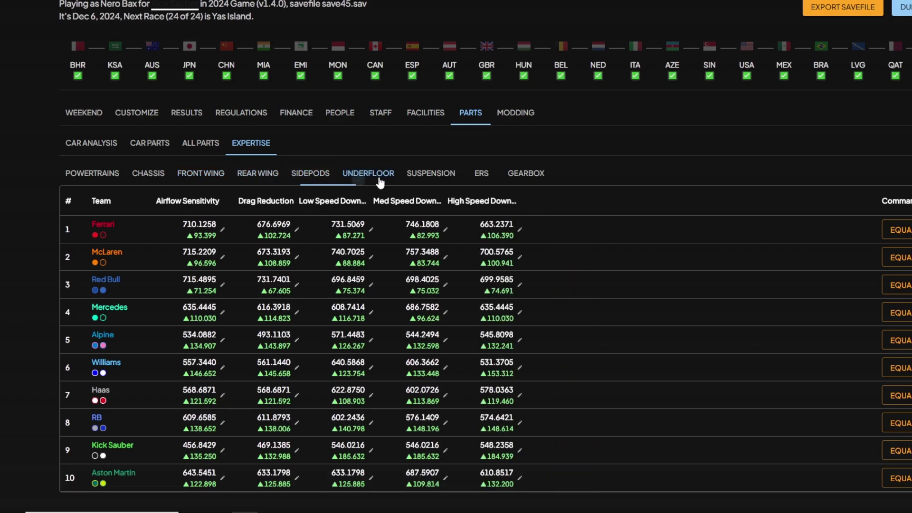
{"action": "left_click", "coordinate": [433, 180]}
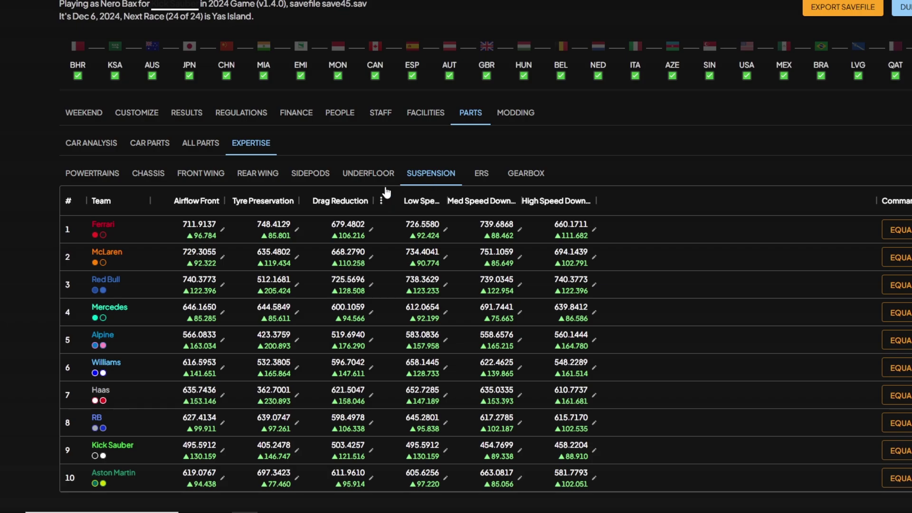
- Bring up the All Parts list of every researched chassis part
{"action": "left_click", "coordinate": [201, 175]}
{"action": "left_click", "coordinate": [151, 144]}
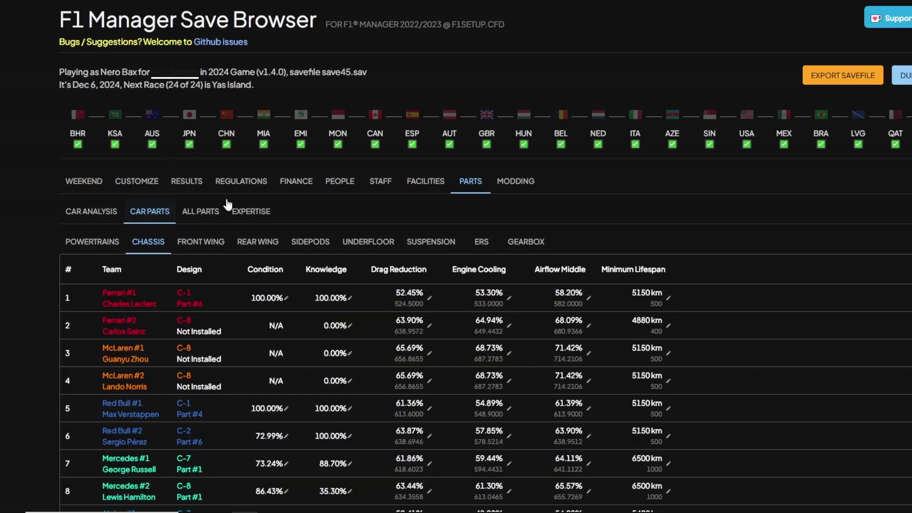
{"action": "left_click", "coordinate": [210, 215]}
{"action": "scroll", "coordinate": [230, 250], "scroll_direction": "down", "scroll_amount": 2}
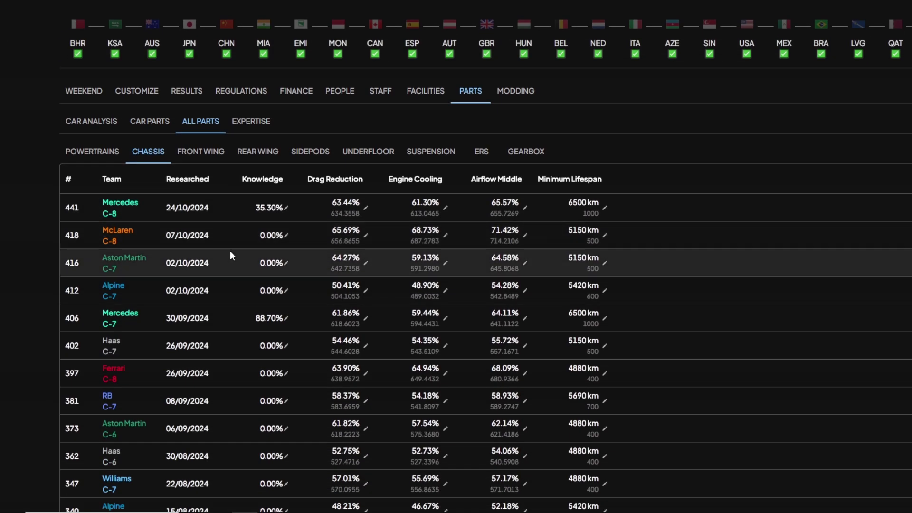
{"action": "scroll", "coordinate": [229, 237], "scroll_direction": "up", "scroll_amount": 2}
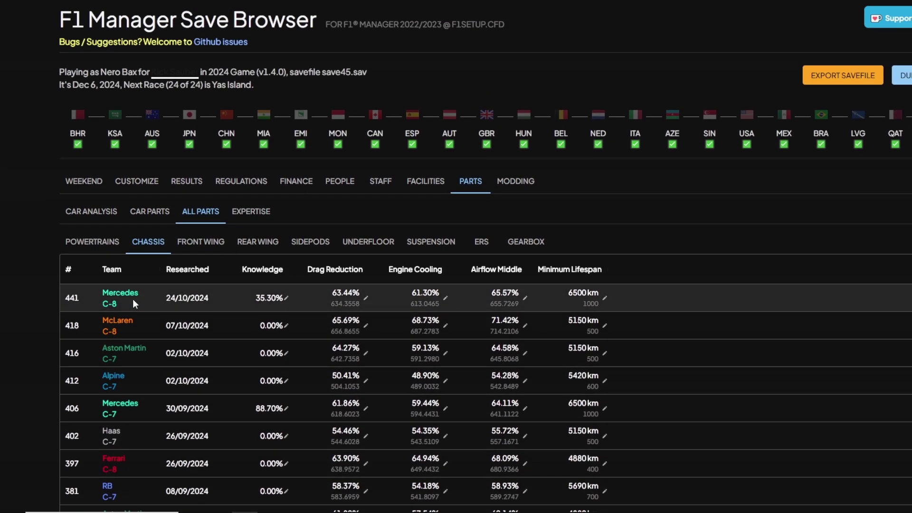
- List all researched front wing, rear wing, sidepod, underfloor and suspension parts
{"action": "left_click", "coordinate": [195, 243]}
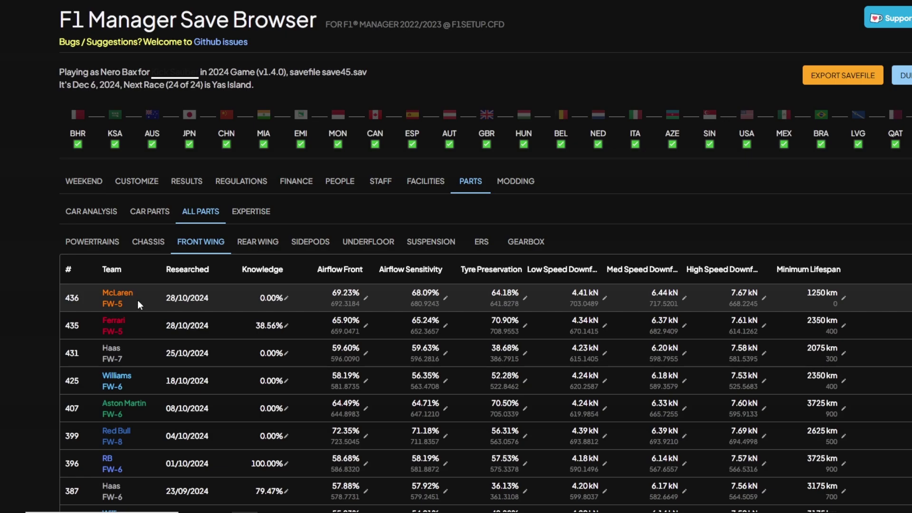
{"action": "left_click", "coordinate": [257, 242]}
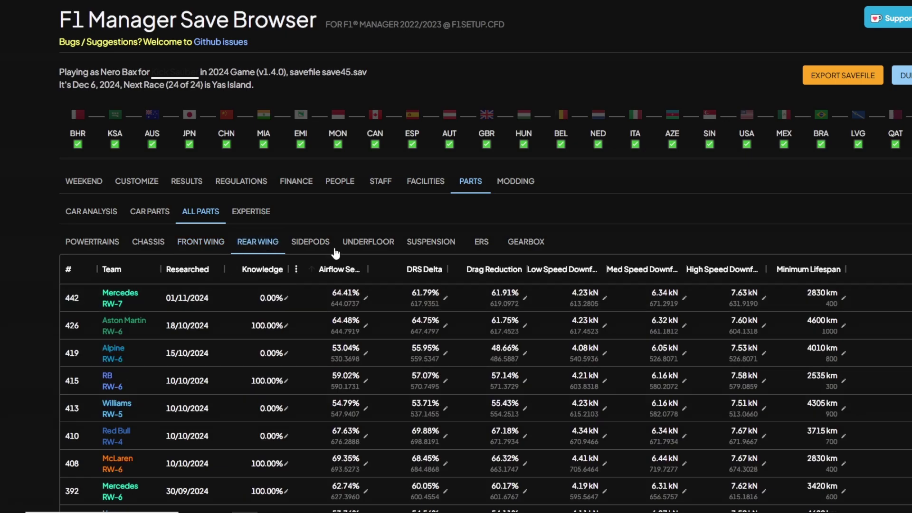
{"action": "left_click", "coordinate": [319, 241]}
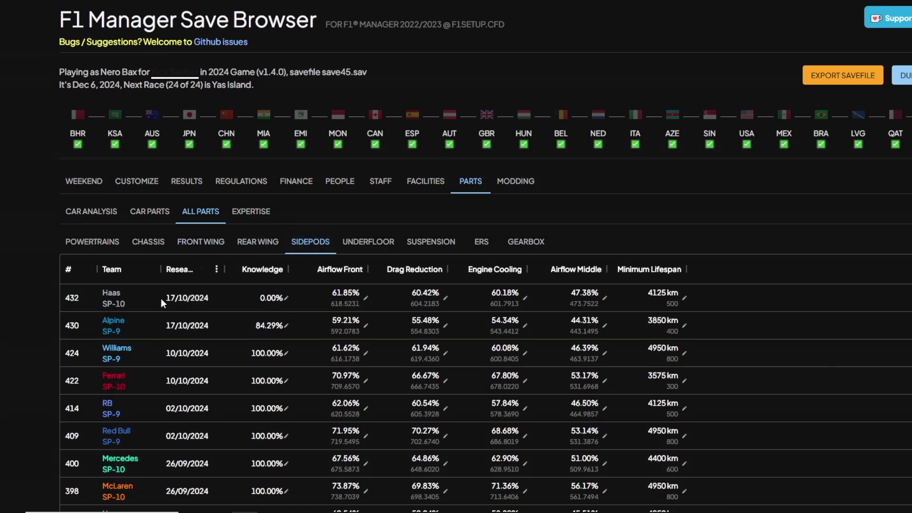
{"action": "left_click", "coordinate": [369, 242]}
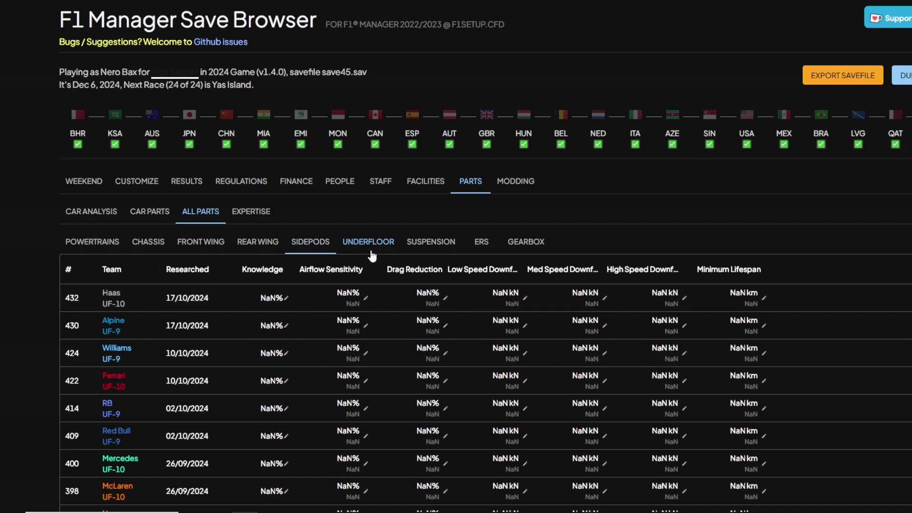
{"action": "left_click", "coordinate": [431, 241]}
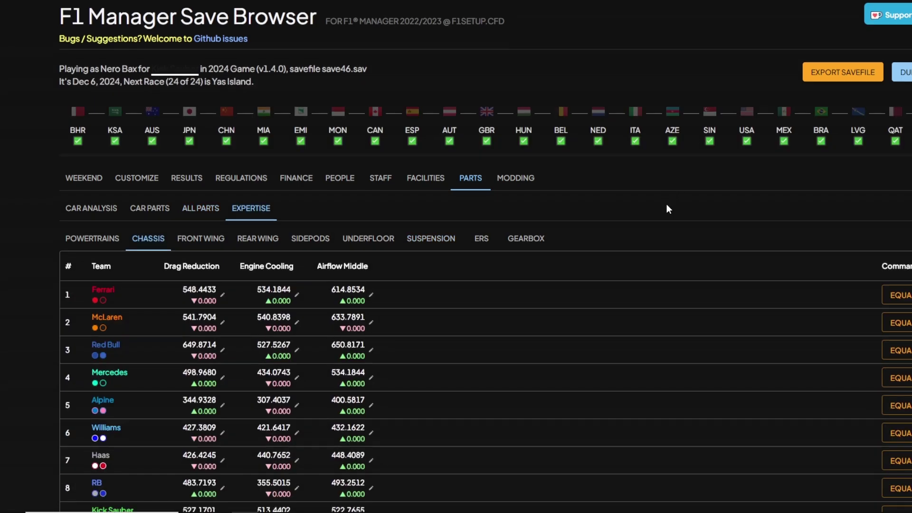
- Compare save46's front wing, rear wing, sidepod, underfloor and suspension expertise, ending on underfloor
{"action": "scroll", "coordinate": [668, 207], "scroll_direction": "down", "scroll_amount": 2}
{"action": "scroll", "coordinate": [686, 211], "scroll_direction": "down", "scroll_amount": 2}
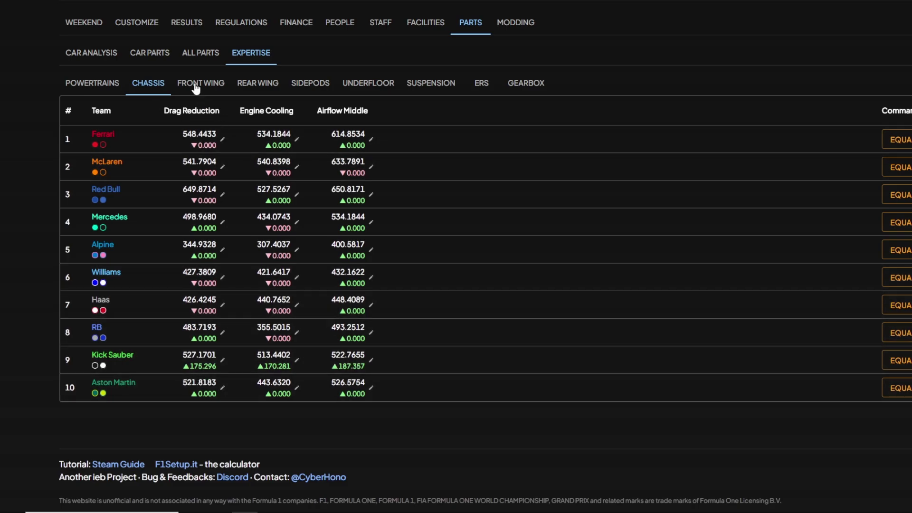
{"action": "left_click", "coordinate": [195, 85]}
{"action": "left_click", "coordinate": [265, 86]}
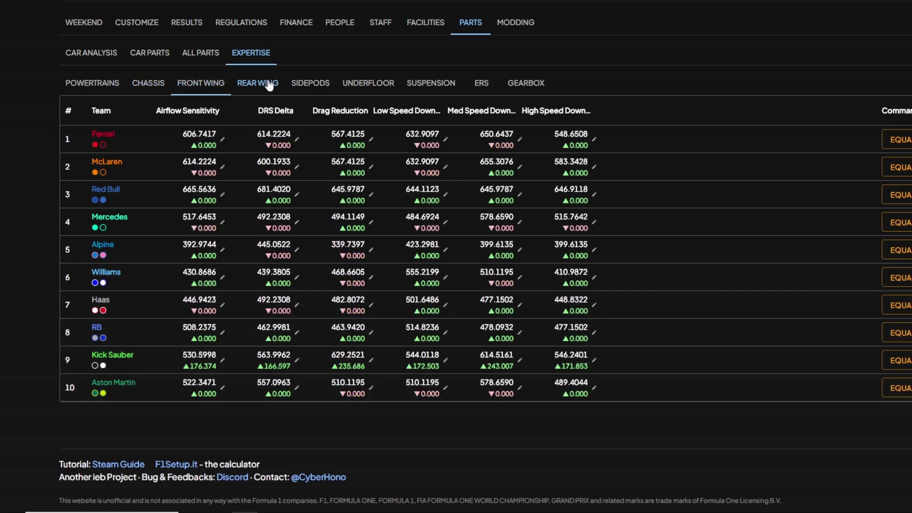
{"action": "left_click", "coordinate": [321, 85]}
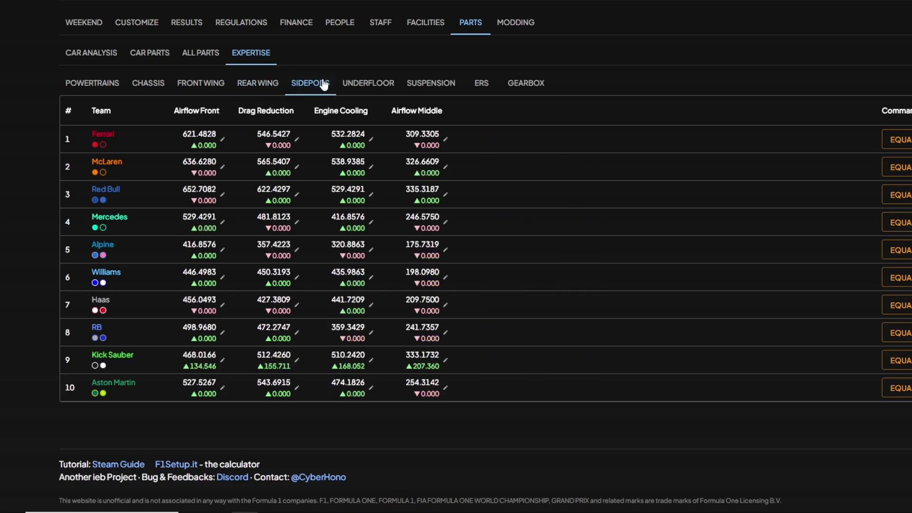
{"action": "left_click", "coordinate": [354, 86]}
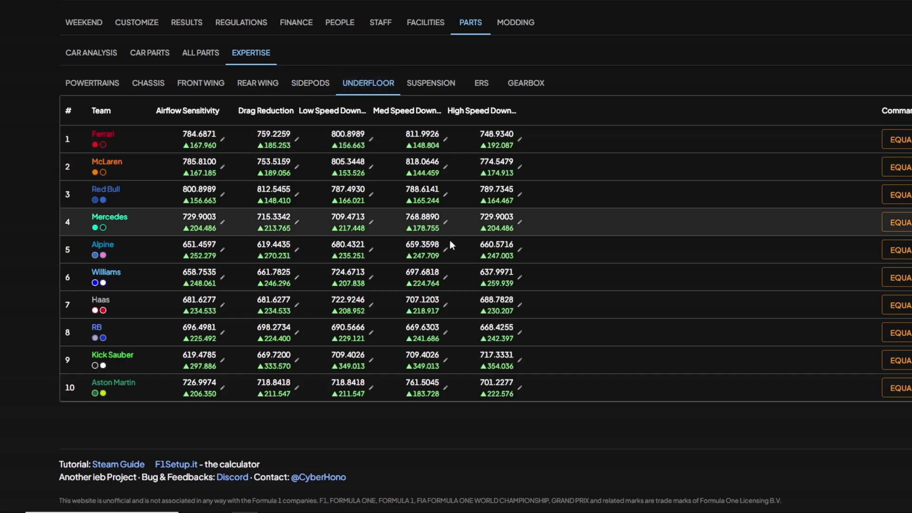
{"action": "left_click", "coordinate": [433, 87]}
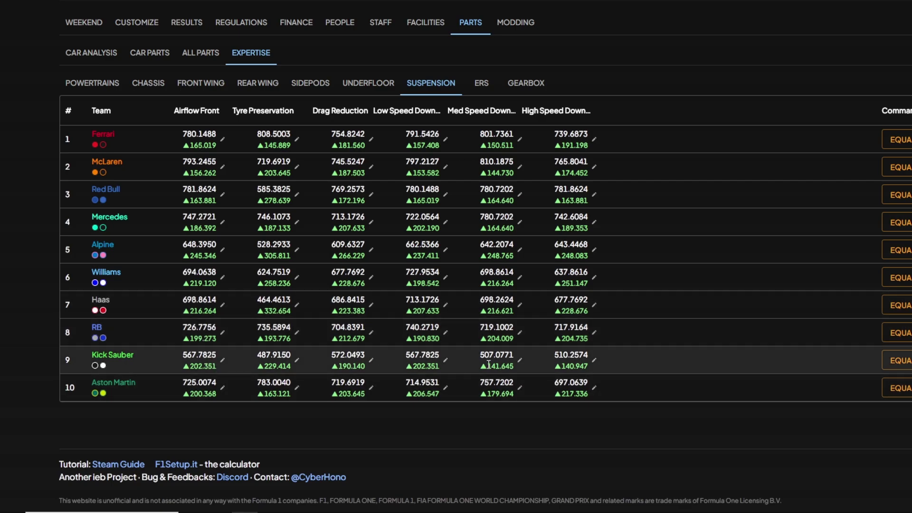
{"action": "left_click", "coordinate": [368, 84]}
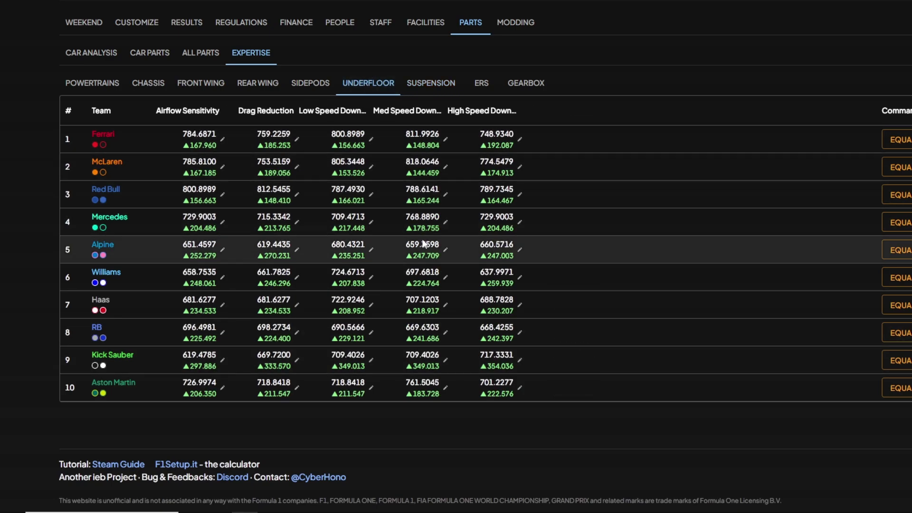
- List save46's researched chassis, front wing, rear wing and sidepod parts
{"action": "left_click", "coordinate": [201, 53]}
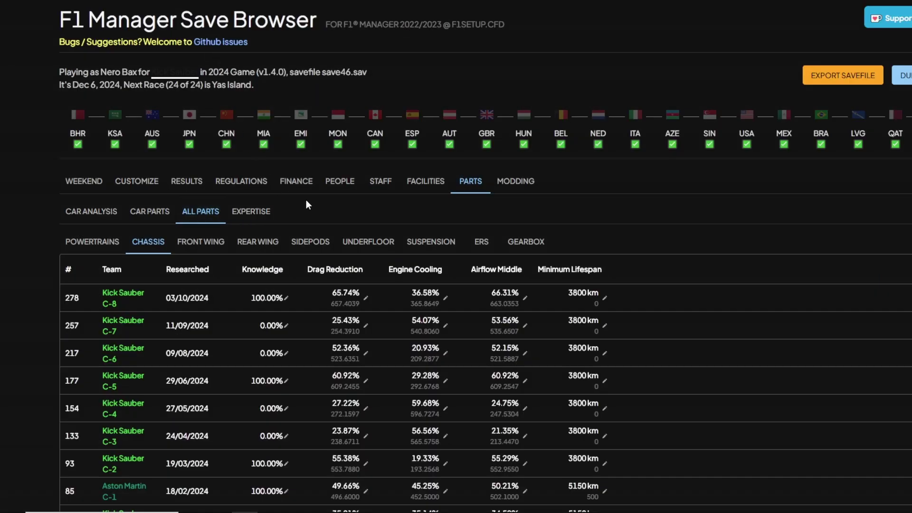
{"action": "scroll", "coordinate": [306, 200], "scroll_direction": "down", "scroll_amount": 2}
{"action": "scroll", "coordinate": [286, 213], "scroll_direction": "up", "scroll_amount": 2}
{"action": "left_click", "coordinate": [207, 243]}
{"action": "left_click", "coordinate": [258, 245]}
{"action": "left_click", "coordinate": [310, 244]}
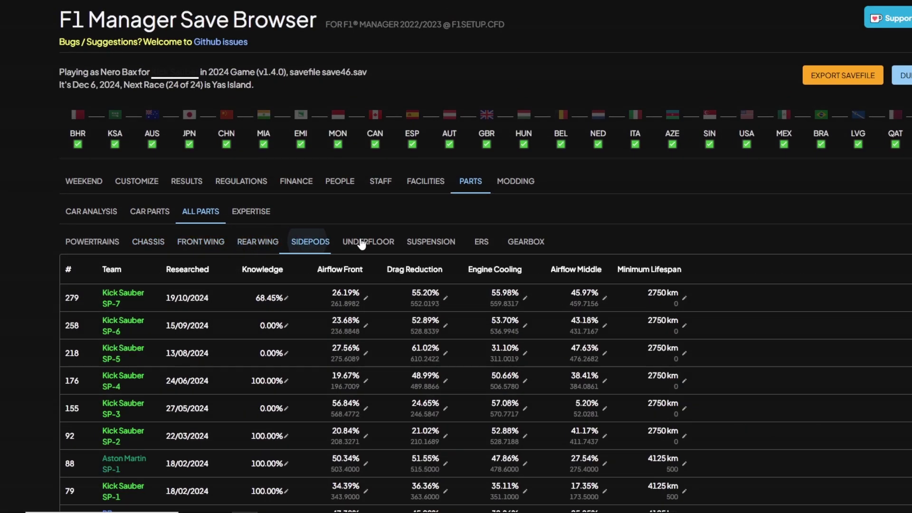
- Scroll through the researched underfloor and suspension parts lists
{"action": "scroll", "coordinate": [361, 237], "scroll_direction": "down", "scroll_amount": 2}
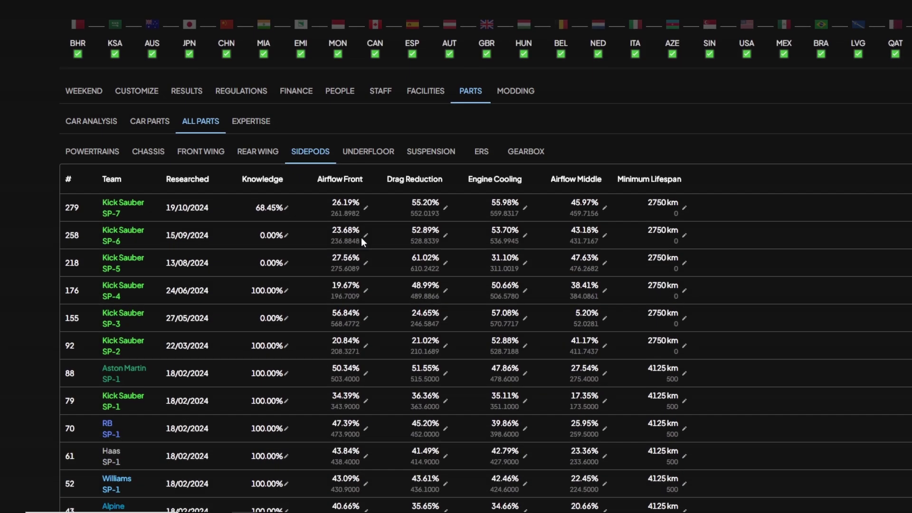
{"action": "left_click", "coordinate": [373, 153]}
{"action": "scroll", "coordinate": [373, 153], "scroll_direction": "up", "scroll_amount": 2}
{"action": "scroll", "coordinate": [335, 323], "scroll_direction": "down", "scroll_amount": 2}
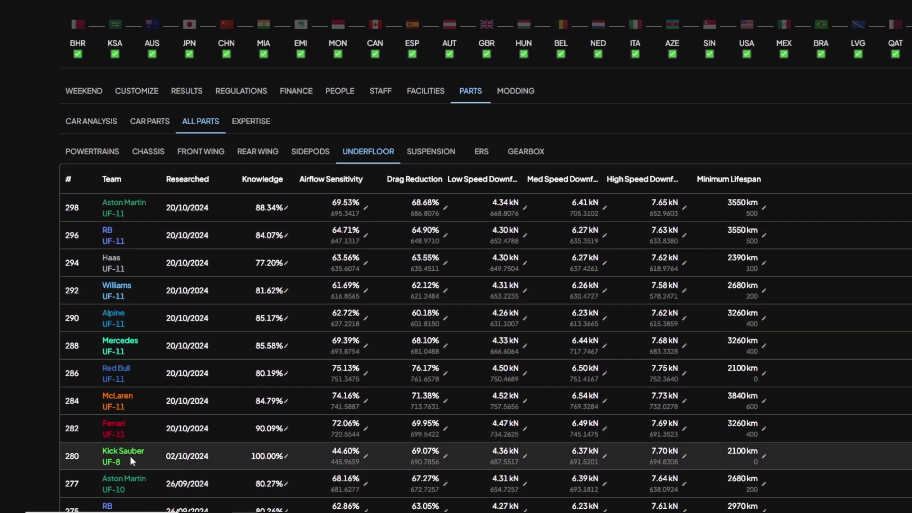
{"action": "scroll", "coordinate": [138, 461], "scroll_direction": "down", "scroll_amount": 2}
{"action": "scroll", "coordinate": [137, 477], "scroll_direction": "up", "scroll_amount": 4}
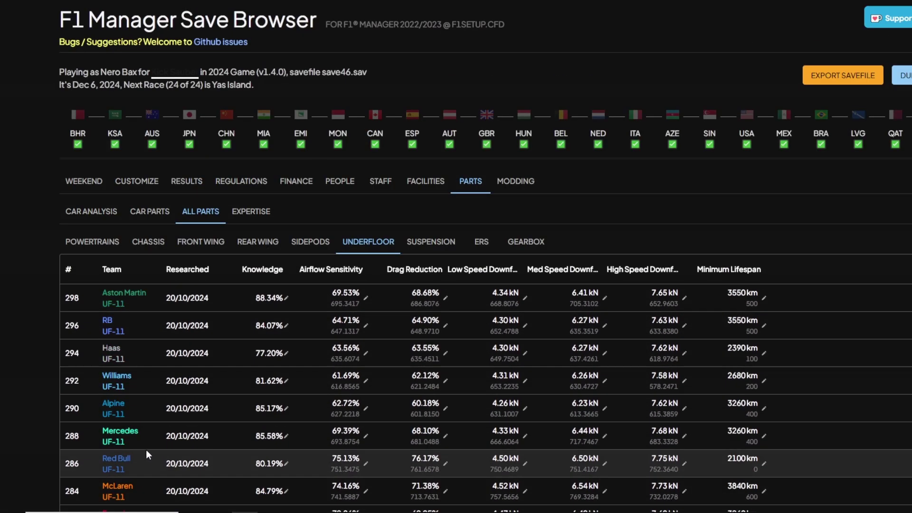
{"action": "left_click", "coordinate": [431, 241]}
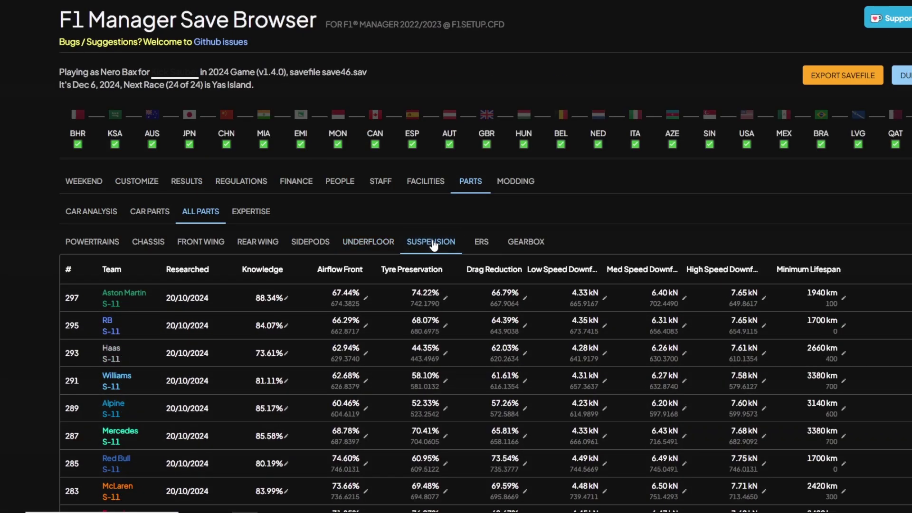
{"action": "scroll", "coordinate": [312, 321], "scroll_direction": "down", "scroll_amount": 2}
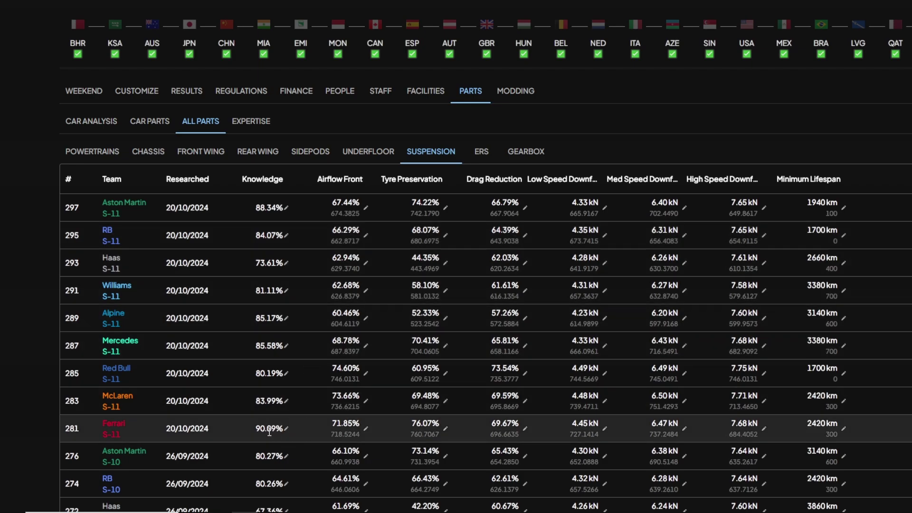
- Sort parts by Tyre Preservation, then step back through every area to the chassis list
{"action": "left_click", "coordinate": [398, 180]}
{"action": "scroll", "coordinate": [385, 214], "scroll_direction": "up", "scroll_amount": 3}
{"action": "left_click", "coordinate": [373, 242]}
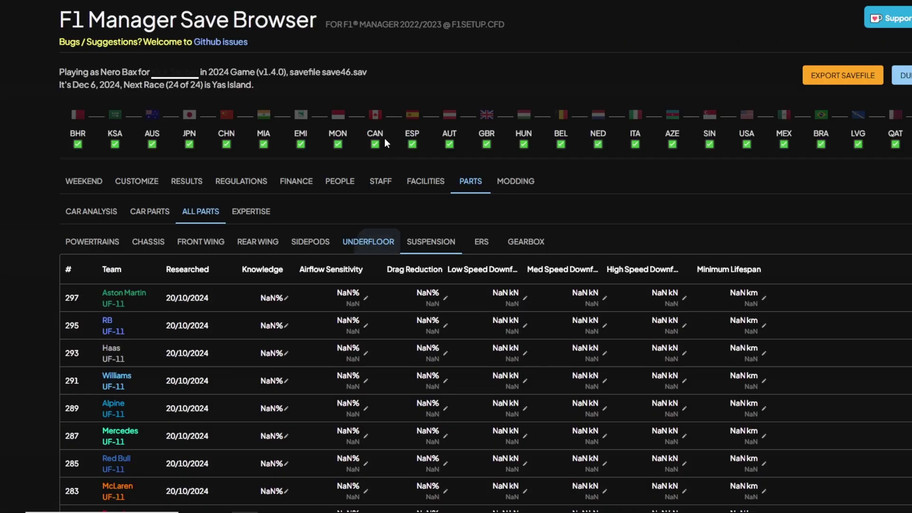
{"action": "left_click", "coordinate": [430, 243]}
{"action": "left_click", "coordinate": [309, 242]}
{"action": "left_click", "coordinate": [260, 244]}
{"action": "left_click", "coordinate": [202, 243]}
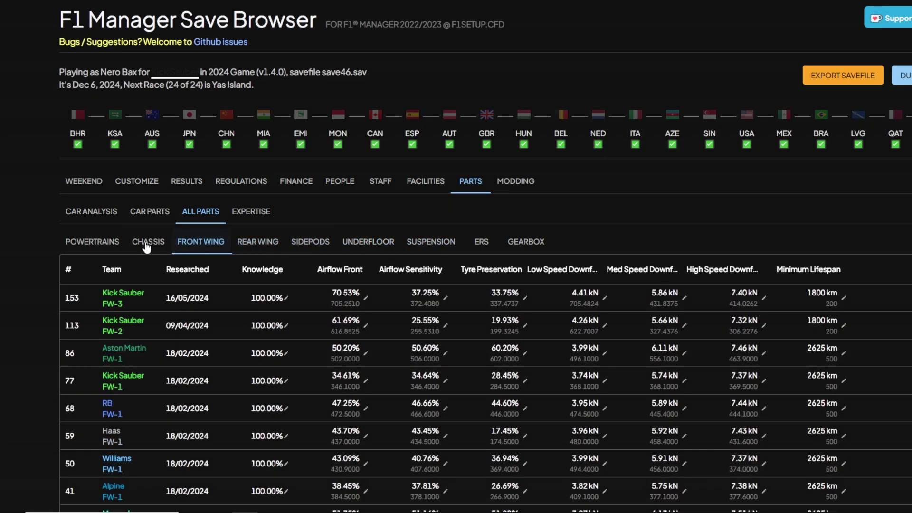
{"action": "left_click", "coordinate": [149, 243]}
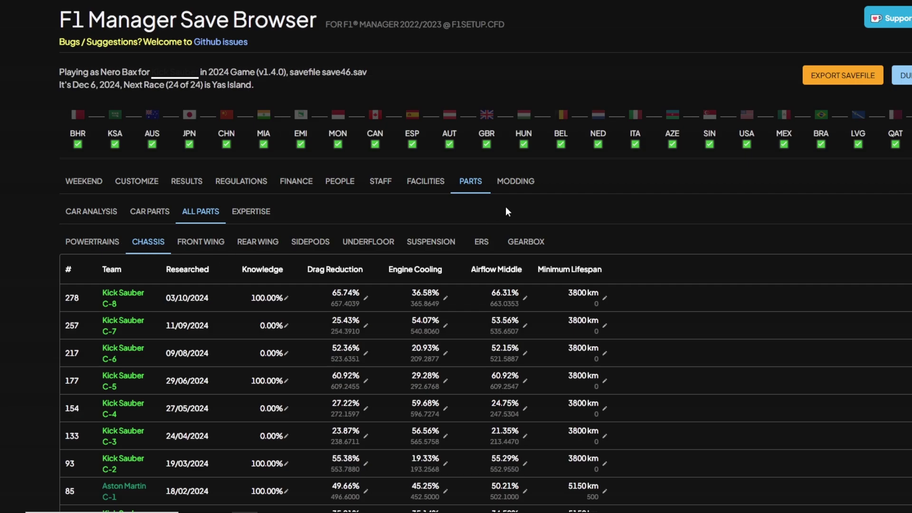
- Load the SubTeam_Ownership table in the MODDING SQL editor and scroll to its TotalStaff rows
{"action": "left_click", "coordinate": [509, 187]}
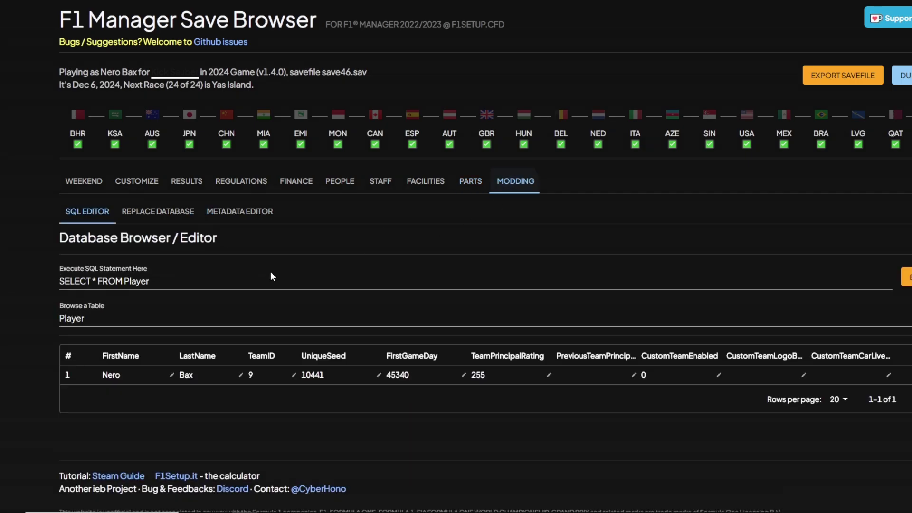
{"action": "left_click", "coordinate": [151, 281]}
{"action": "left_click", "coordinate": [135, 320]}
{"action": "scroll", "coordinate": [173, 266], "scroll_direction": "down", "scroll_amount": 10}
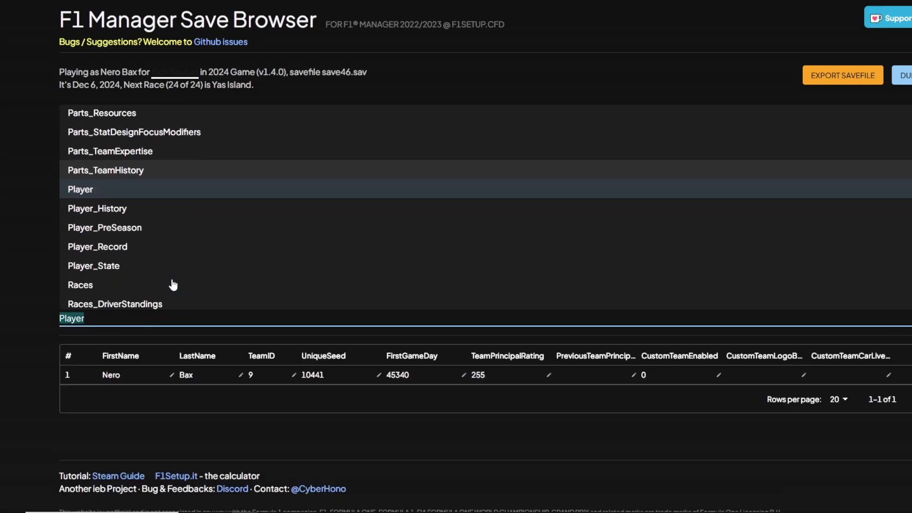
{"action": "scroll", "coordinate": [180, 249], "scroll_direction": "down", "scroll_amount": 15}
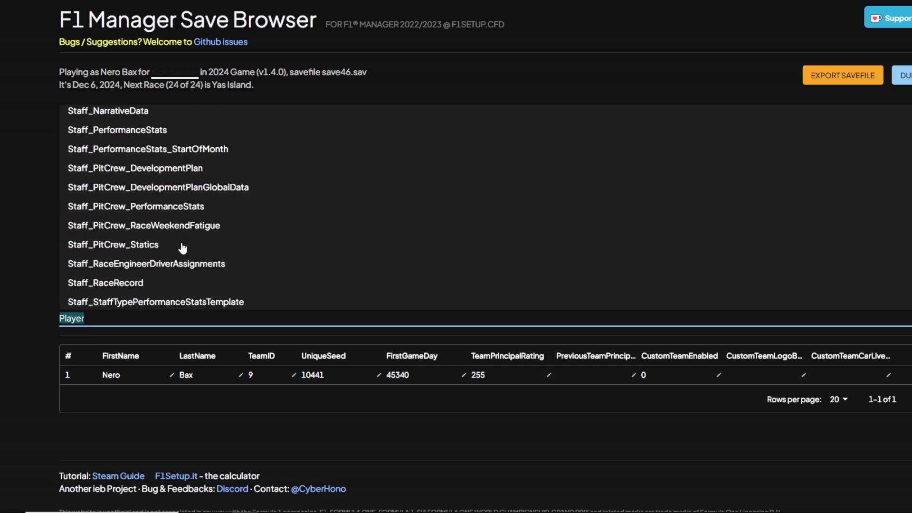
{"action": "scroll", "coordinate": [188, 256], "scroll_direction": "up", "scroll_amount": 5}
{"action": "scroll", "coordinate": [188, 256], "scroll_direction": "down", "scroll_amount": 5}
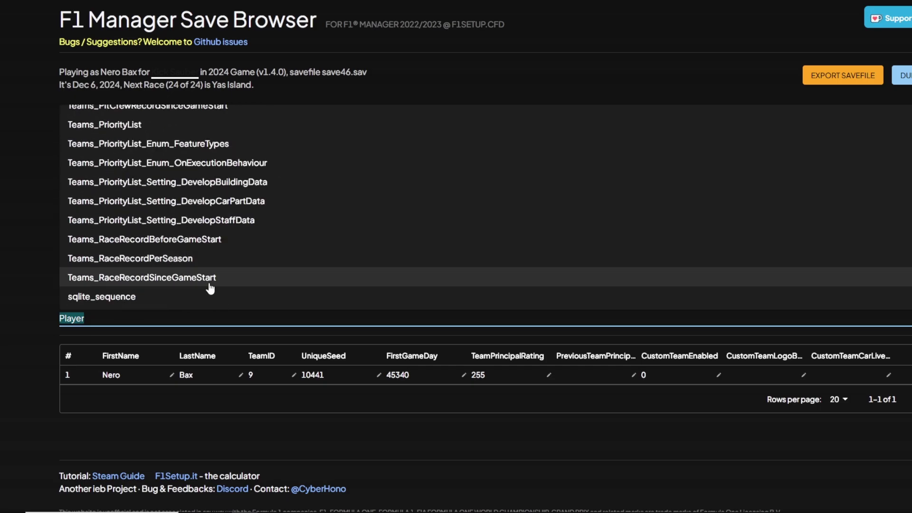
{"action": "scroll", "coordinate": [186, 262], "scroll_direction": "up", "scroll_amount": 3}
{"action": "scroll", "coordinate": [190, 195], "scroll_direction": "up", "scroll_amount": 1}
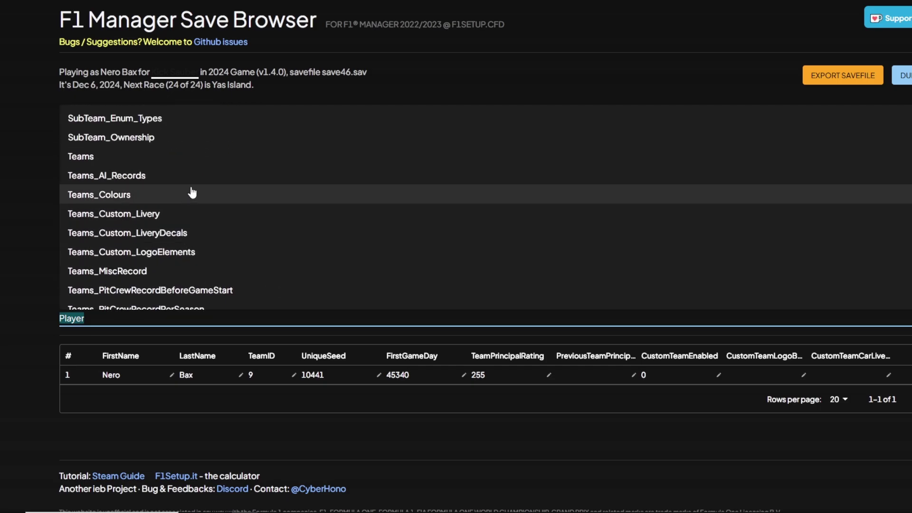
{"action": "scroll", "coordinate": [194, 222], "scroll_direction": "up", "scroll_amount": 5}
{"action": "left_click", "coordinate": [163, 251]}
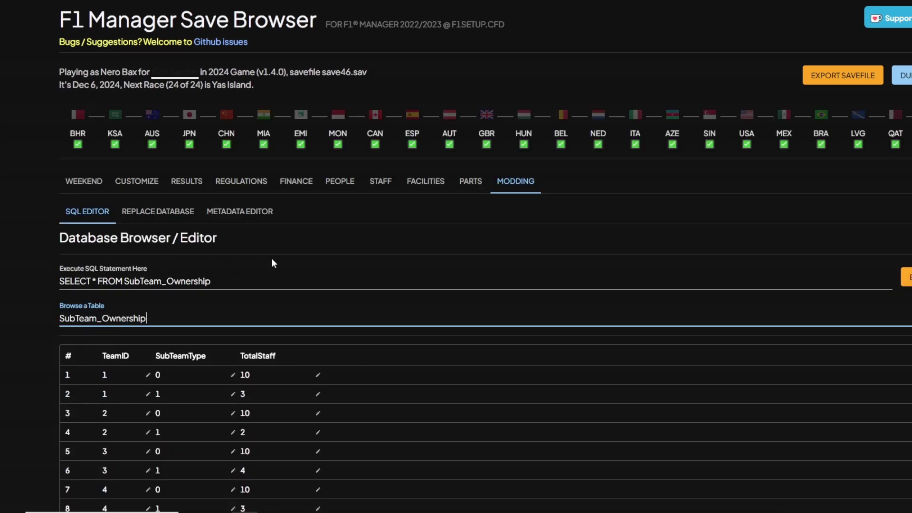
{"action": "scroll", "coordinate": [272, 258], "scroll_direction": "down", "scroll_amount": 4}
{"action": "scroll", "coordinate": [274, 260], "scroll_direction": "down", "scroll_amount": 1}
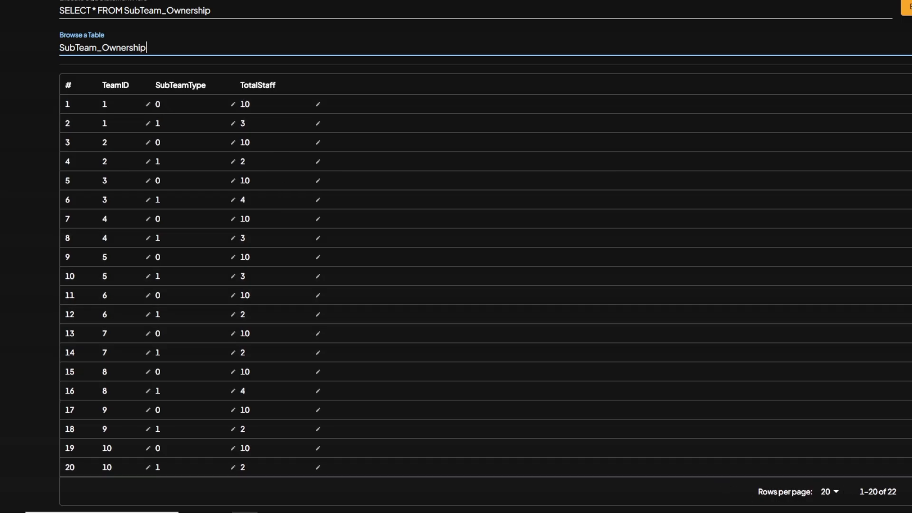
{"action": "left_click", "coordinate": [908, 491]}
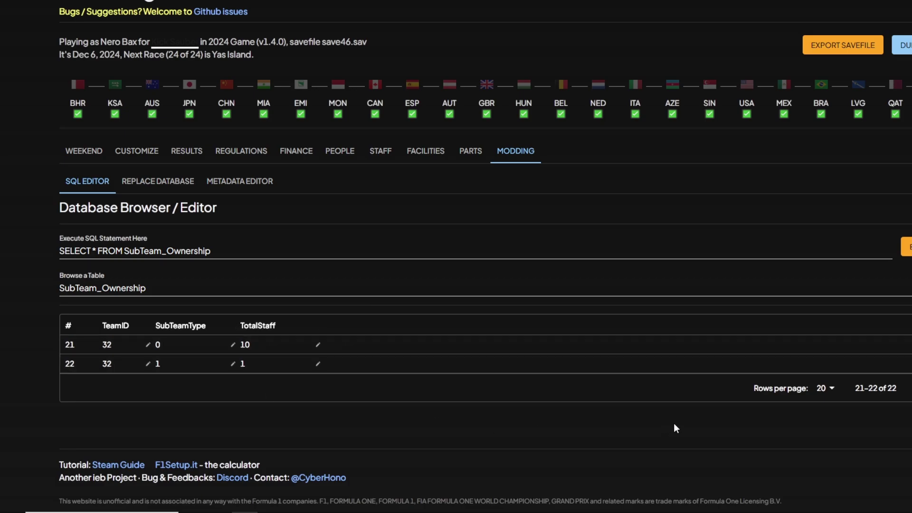
{"action": "left_click", "coordinate": [909, 388]}
{"action": "scroll", "coordinate": [227, 343], "scroll_direction": "down", "scroll_amount": 4}
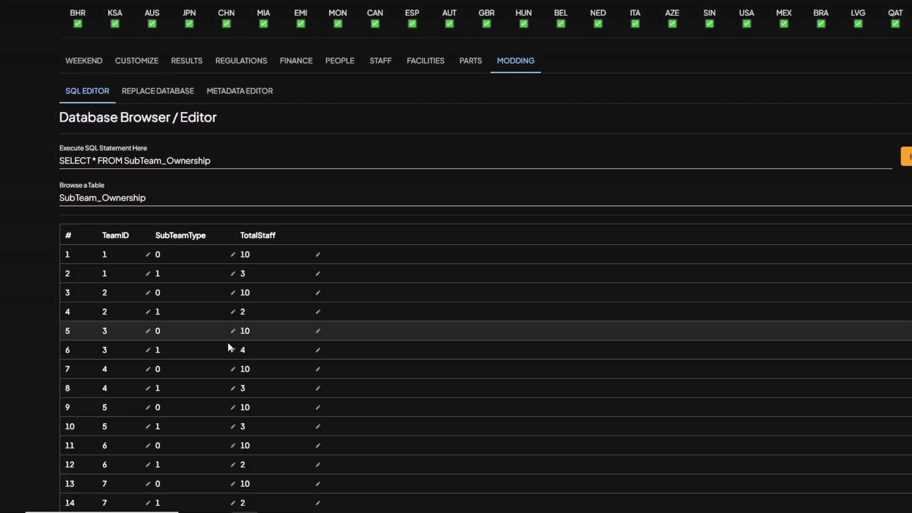
{"action": "scroll", "coordinate": [272, 293], "scroll_direction": "down", "scroll_amount": 2}
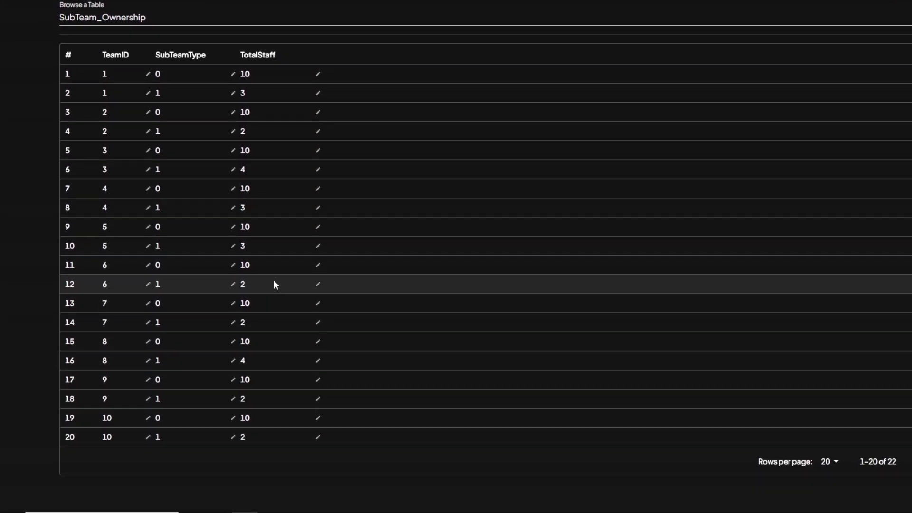
{"action": "scroll", "coordinate": [273, 285], "scroll_direction": "up", "scroll_amount": 4}
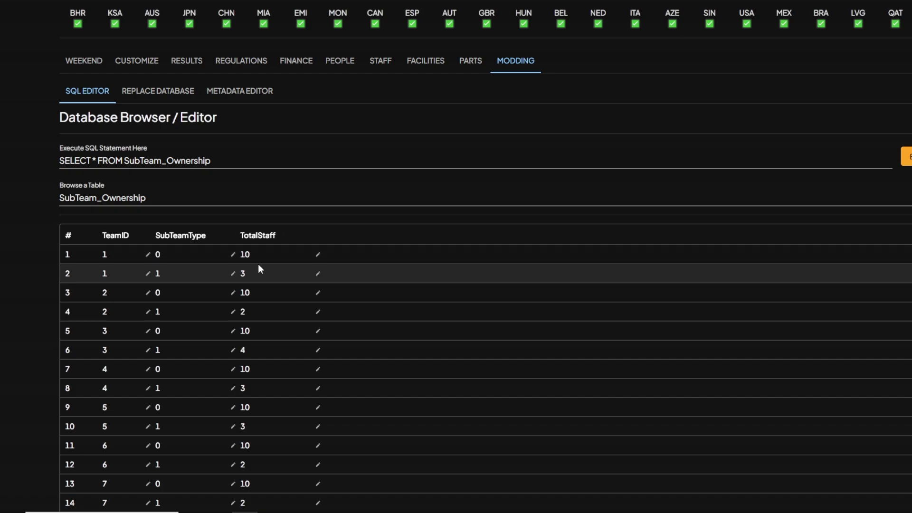
{"action": "scroll", "coordinate": [306, 306], "scroll_direction": "up", "scroll_amount": 3}
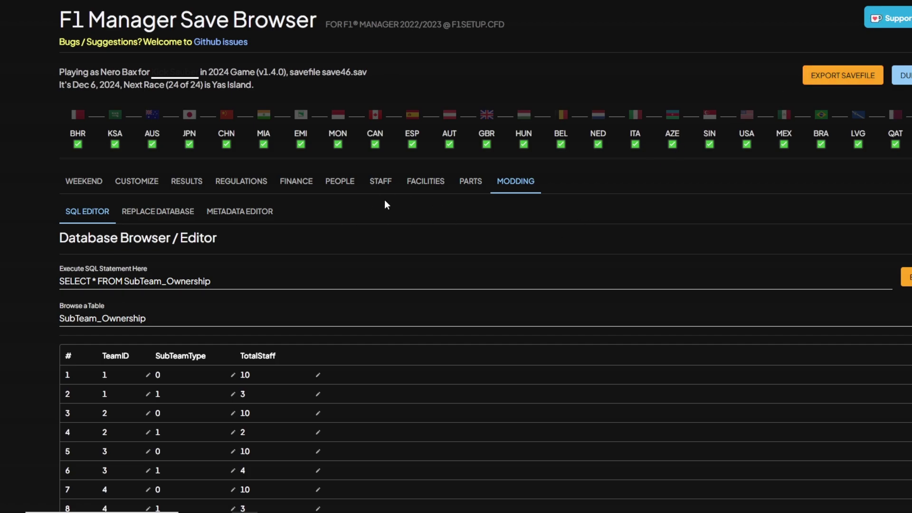
- Open the Finance section and scroll through the Board Payments table
{"action": "scroll", "coordinate": [385, 204], "scroll_direction": "down", "scroll_amount": 2}
{"action": "left_click", "coordinate": [296, 92]}
{"action": "scroll", "coordinate": [392, 167], "scroll_direction": "down", "scroll_amount": 2}
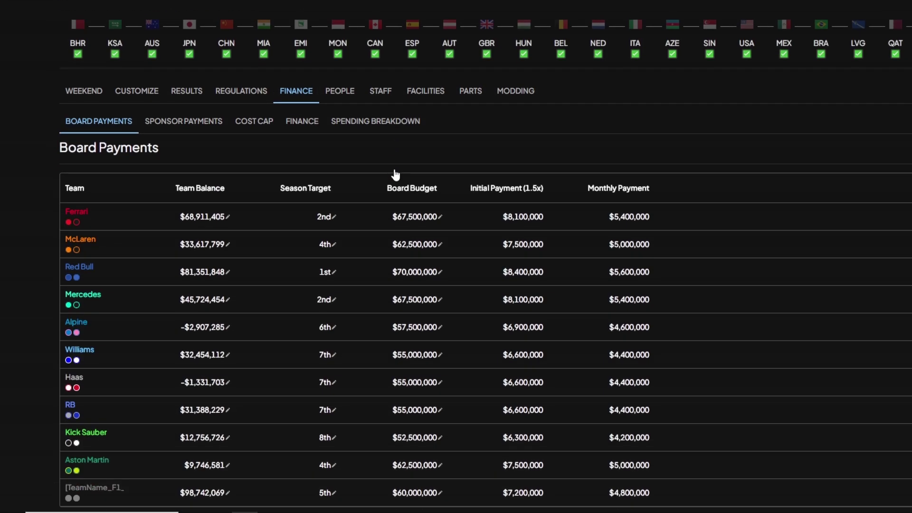
{"action": "scroll", "coordinate": [394, 174], "scroll_direction": "down", "scroll_amount": 2}
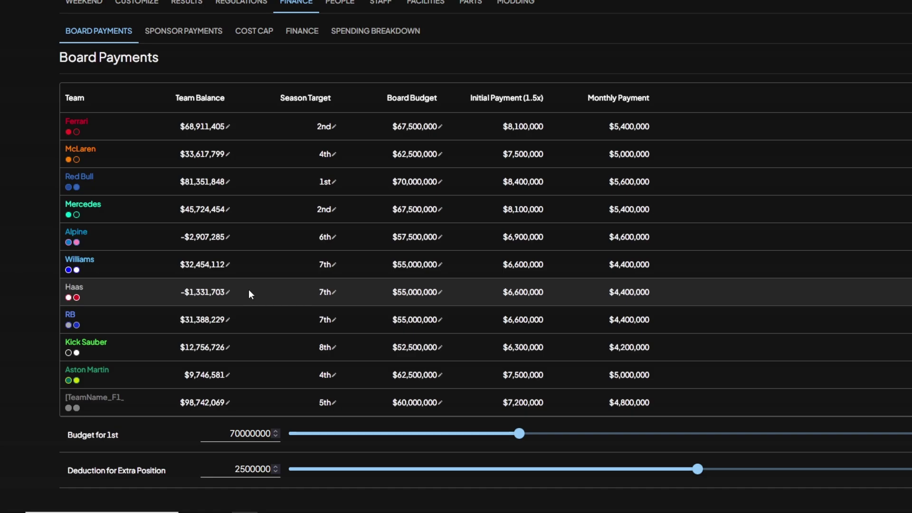
{"action": "scroll", "coordinate": [250, 292], "scroll_direction": "down", "scroll_amount": 2}
{"action": "scroll", "coordinate": [249, 289], "scroll_direction": "up", "scroll_amount": 2}
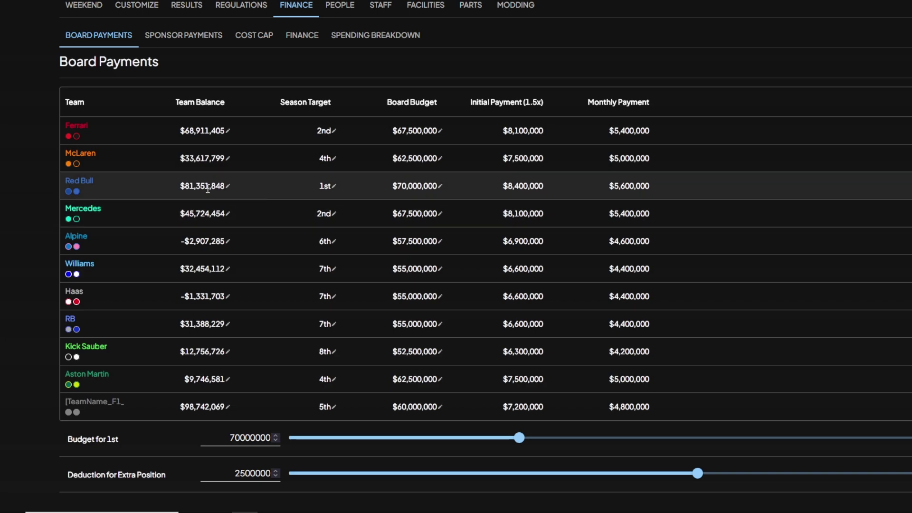
- Select Red Bull, Ferrari, Alpine and Haas balance cells, leaving Alpine at -$2,907,285
{"action": "left_click_drag", "start_coordinate": [180, 184], "coordinate": [219, 187]}
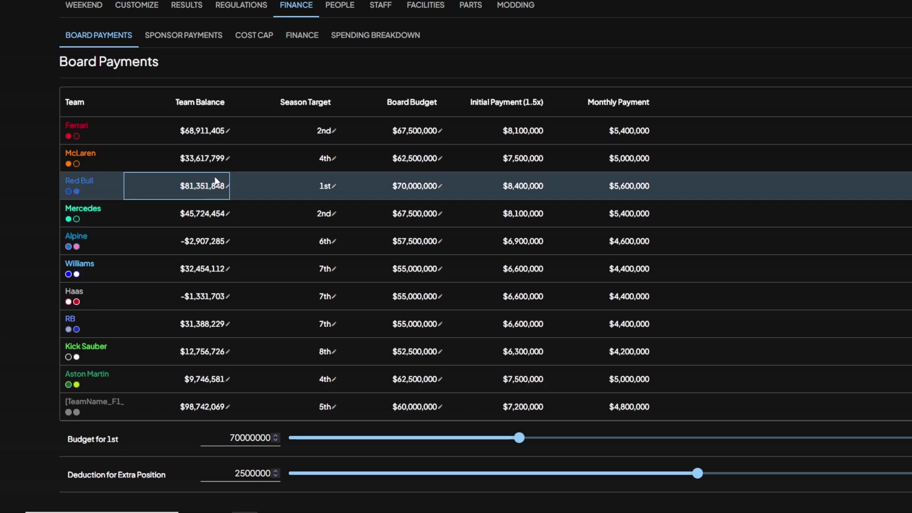
{"action": "left_click_drag", "start_coordinate": [180, 131], "coordinate": [225, 132]}
{"action": "left_click", "coordinate": [225, 132]}
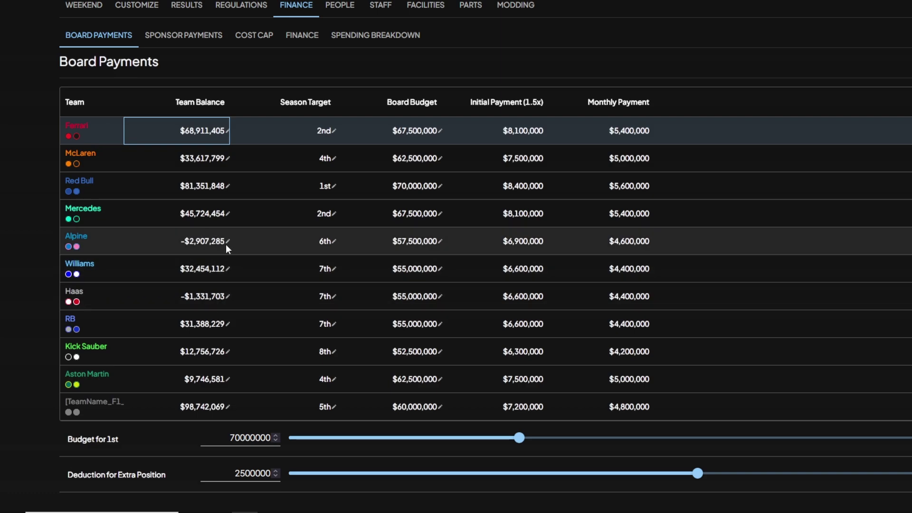
{"action": "left_click", "coordinate": [228, 242]}
{"action": "left_click", "coordinate": [227, 241]}
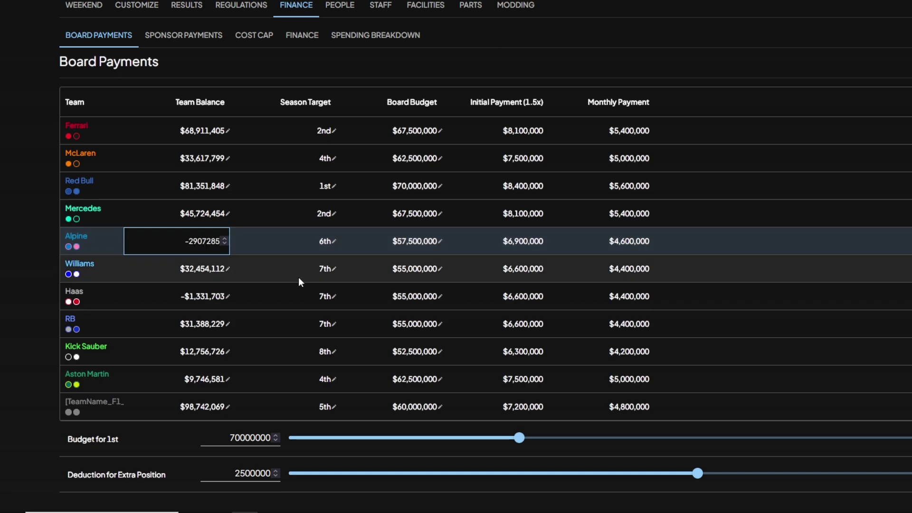
{"action": "left_click", "coordinate": [298, 280]}
{"action": "left_click", "coordinate": [208, 295]}
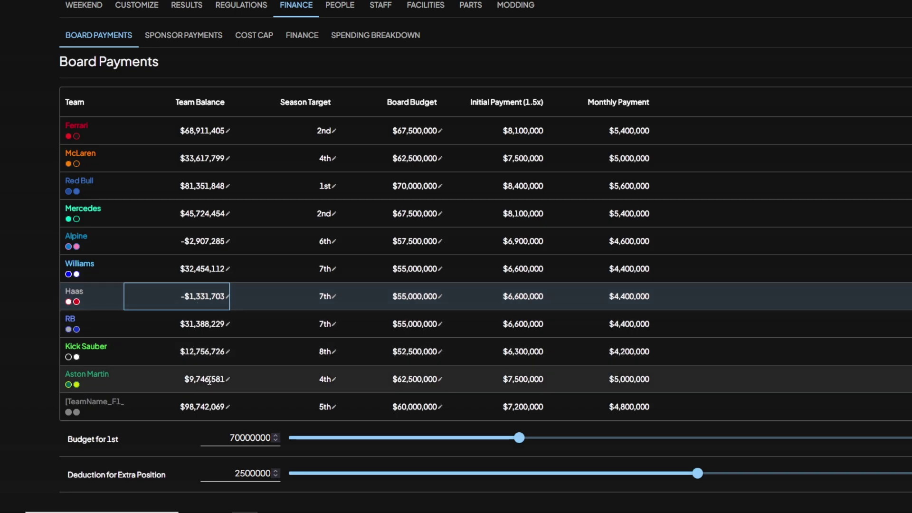
- Bring up the 2024 Cost Cap overview chart
{"action": "scroll", "coordinate": [209, 380], "scroll_direction": "up", "scroll_amount": 4}
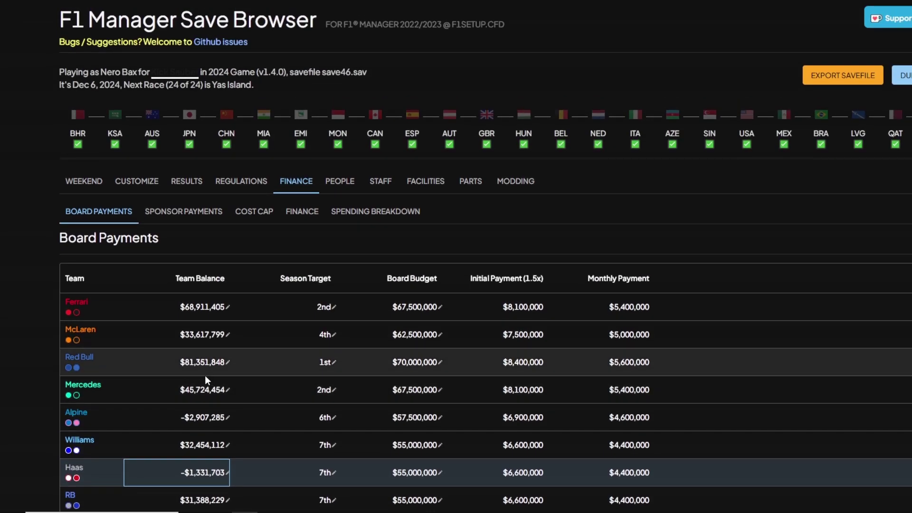
{"action": "scroll", "coordinate": [205, 376], "scroll_direction": "down", "scroll_amount": 2}
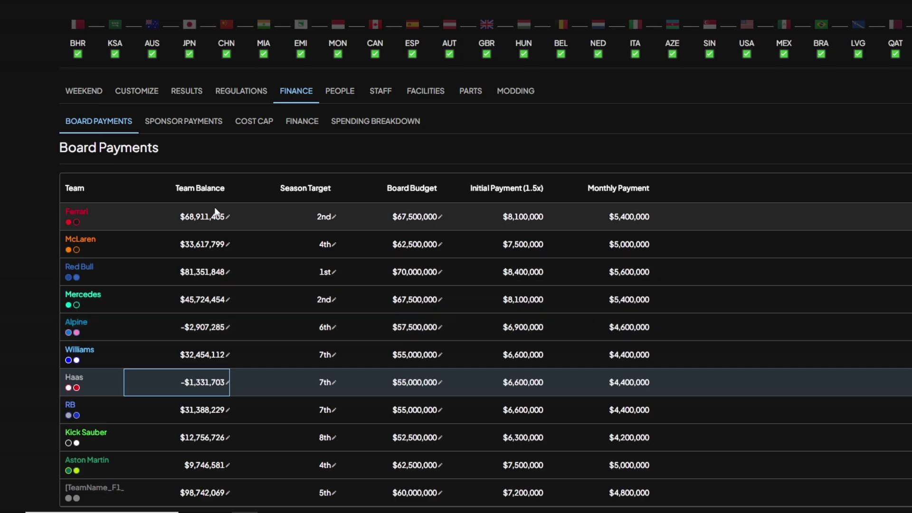
{"action": "left_click", "coordinate": [253, 121]}
- Scroll over the 2024 Cost Cap chart showing Haas at 143,480,000, above the 139.2m cap
{"action": "scroll", "coordinate": [315, 286], "scroll_direction": "down", "scroll_amount": 2}
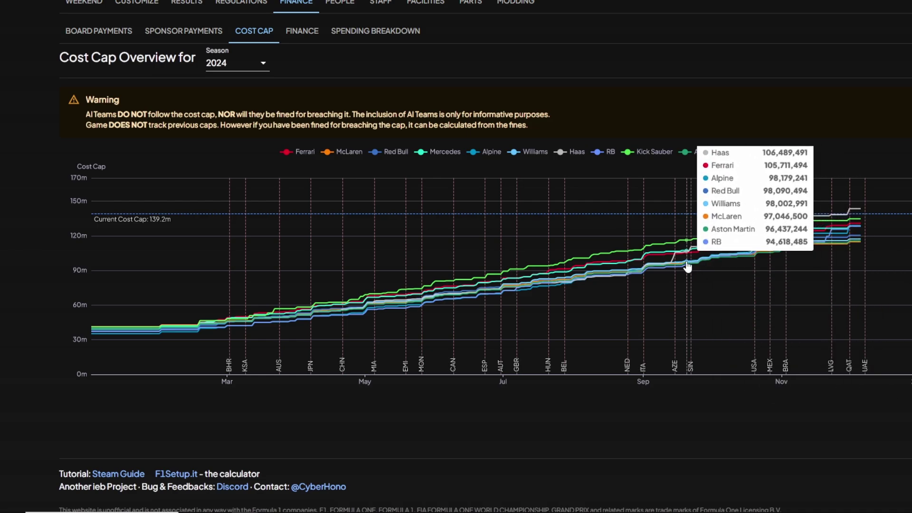
{"action": "scroll", "coordinate": [694, 271], "scroll_direction": "up", "scroll_amount": 4}
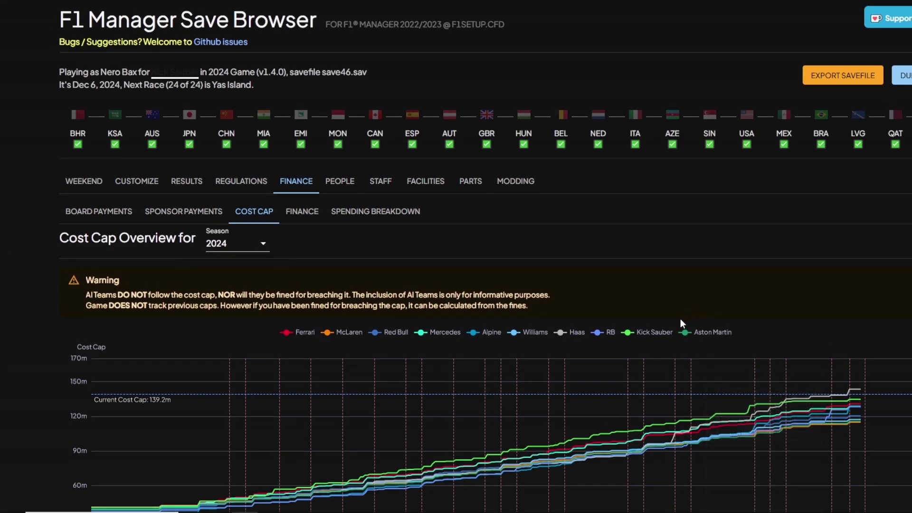